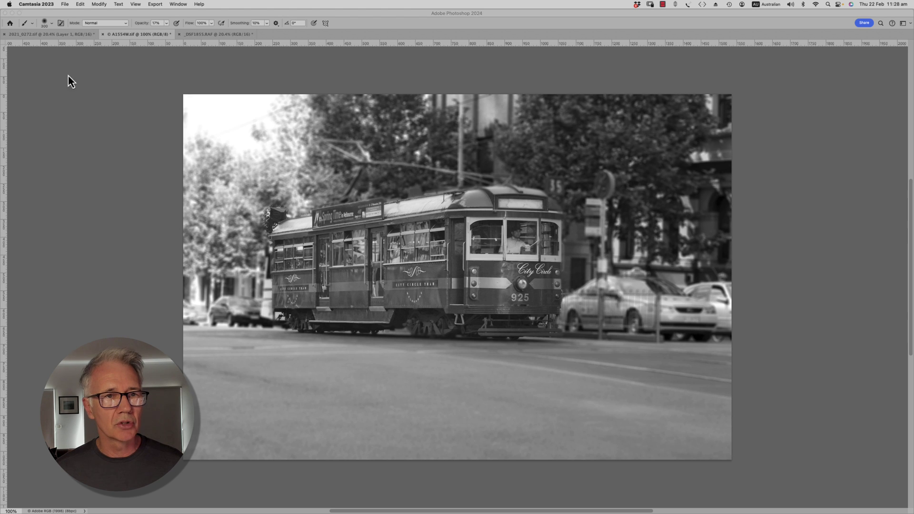
Step: Open the application's About information to check which version is installed
left_click(89, 86)
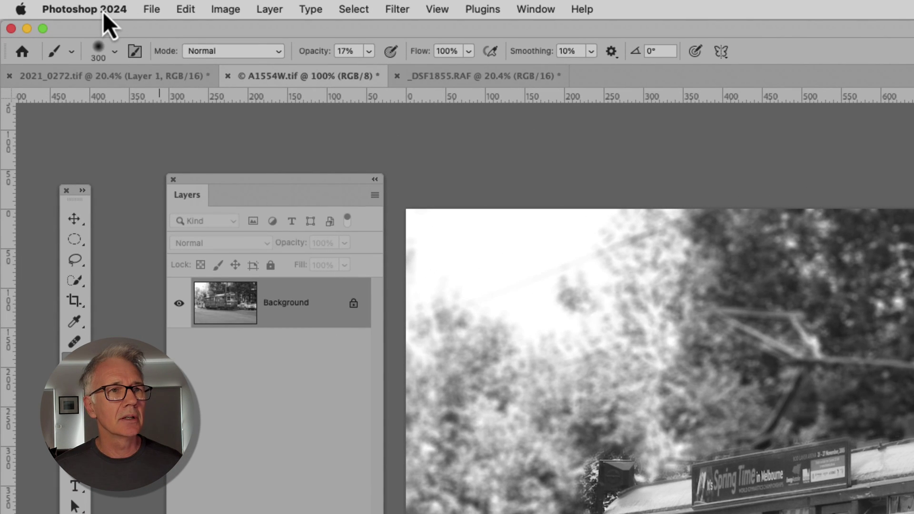
left_click(103, 10)
left_click(109, 33)
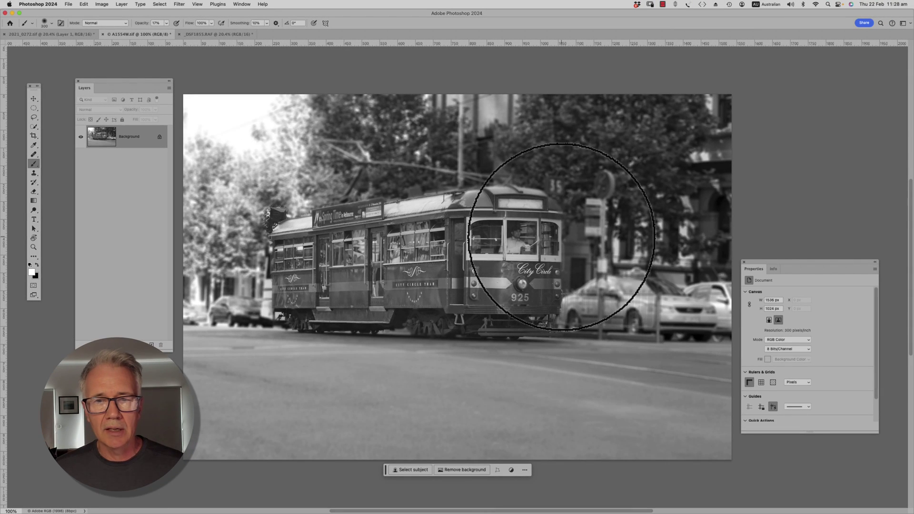
Step: Check which tools are grouped with the Healing Brush Tool
key("j")
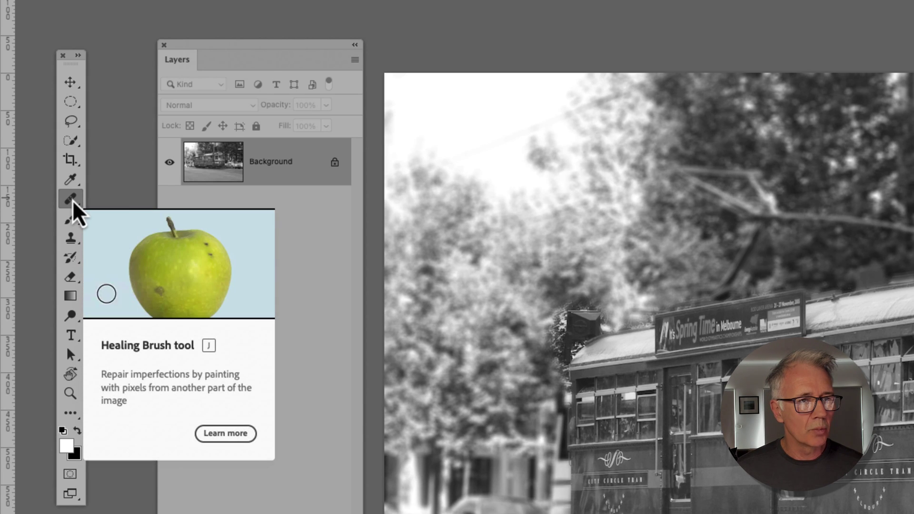
right_click(71, 200)
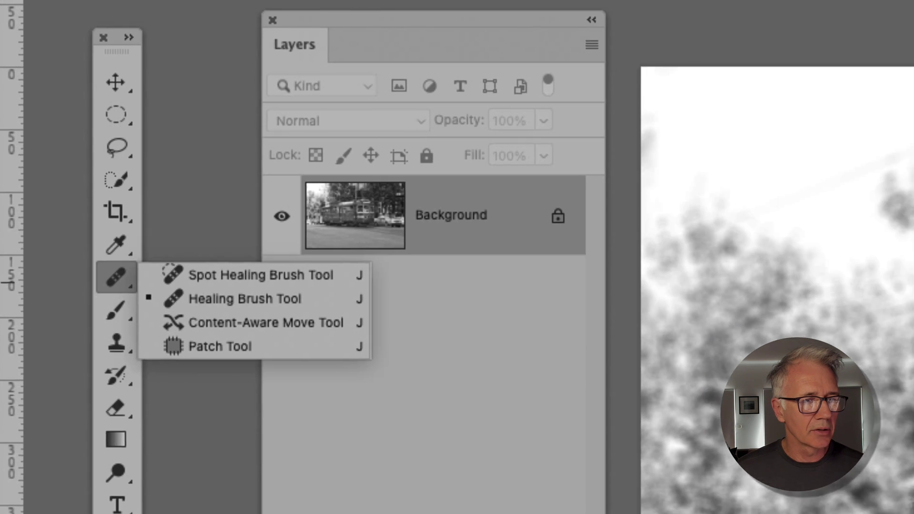
key("Escape")
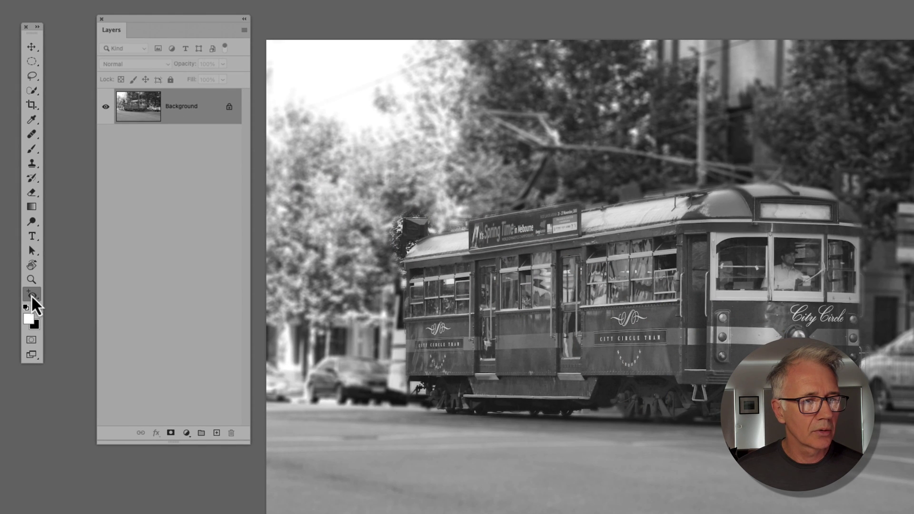
Step: Customize the toolbar by moving the Remove Tool from the extra tools into the healing group, between Spot Healing Brush and Healing Brush
right_click(31, 295)
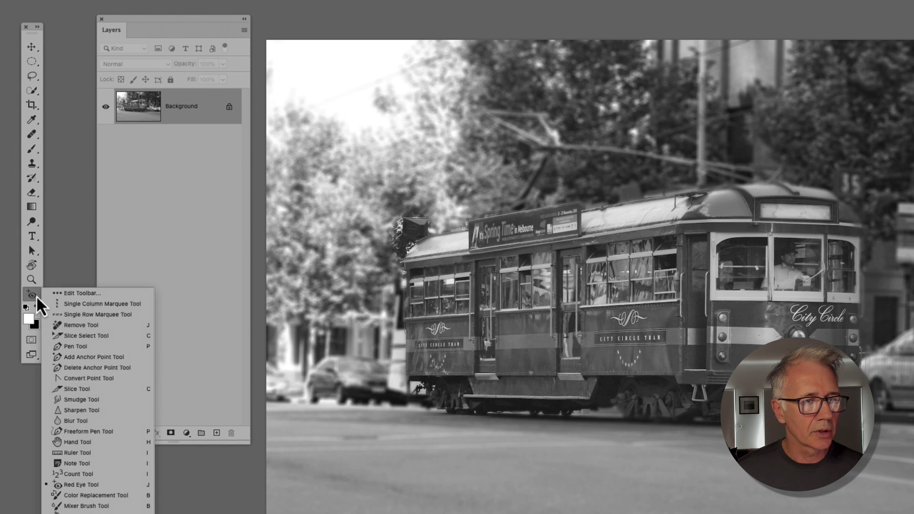
left_click(84, 294)
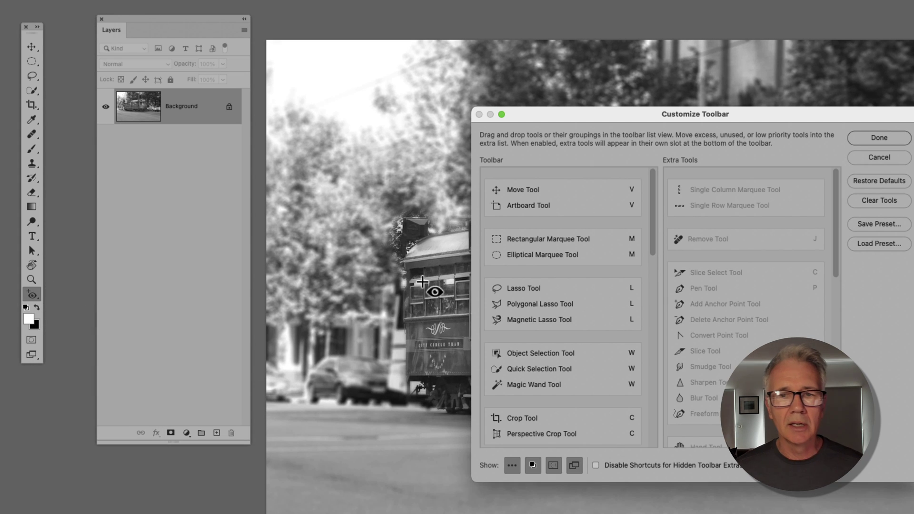
left_click_drag(633, 116, 571, 75)
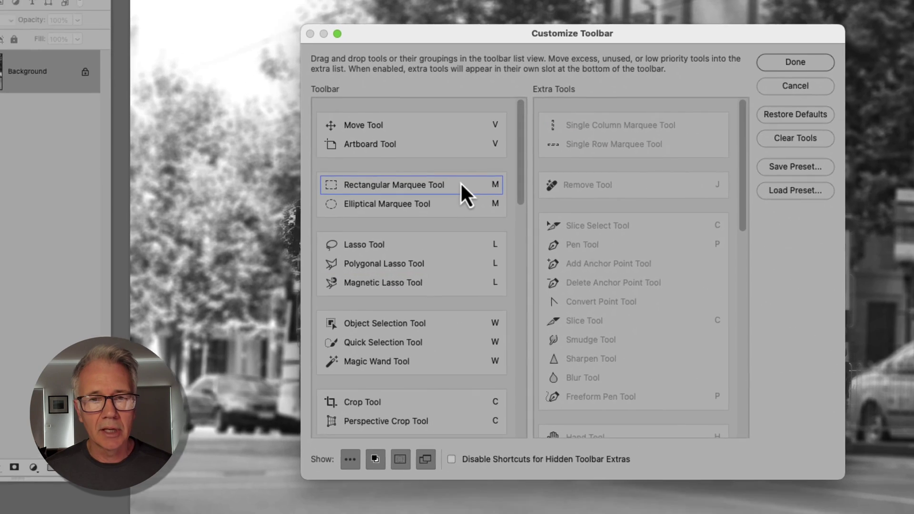
scroll(461, 185, "down", 10)
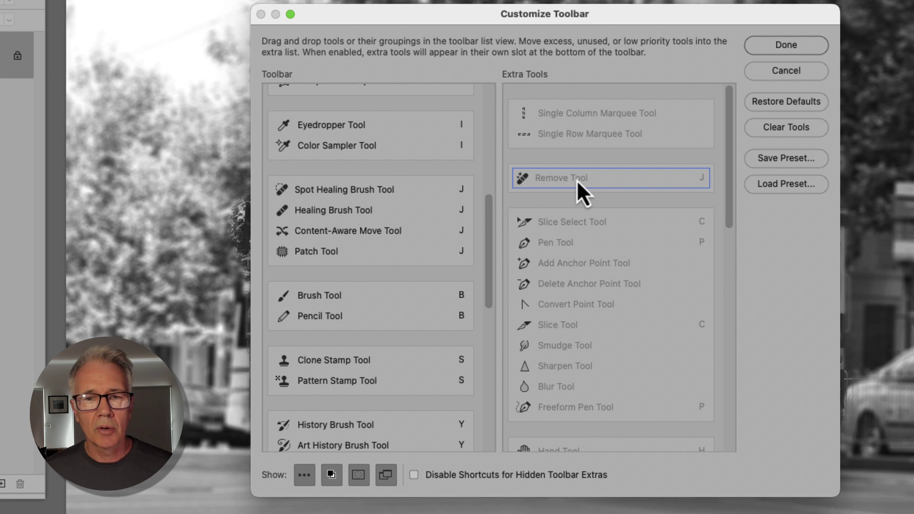
mouse_move(577, 180)
left_mouse_down()
mouse_move(387, 171)
mouse_move(352, 180)
left_mouse_up()
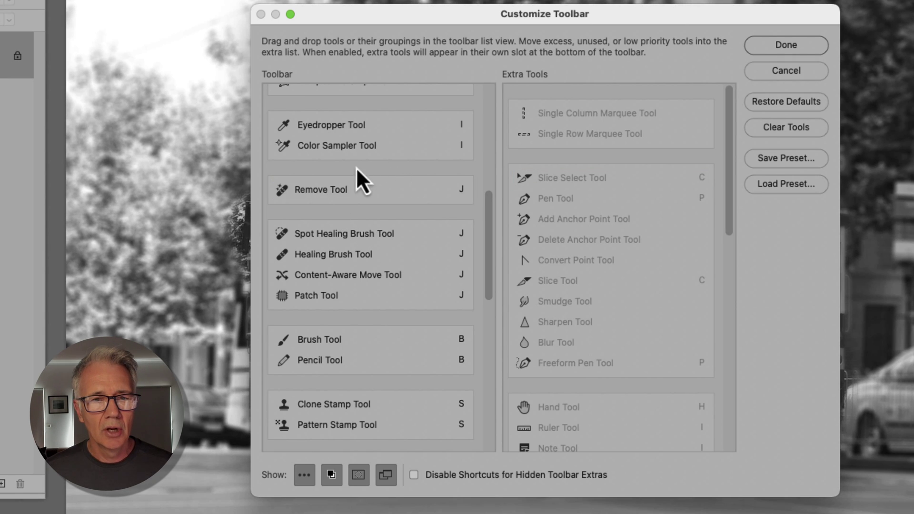
mouse_move(327, 190)
left_mouse_down()
mouse_move(316, 234)
mouse_move(325, 254)
left_mouse_up()
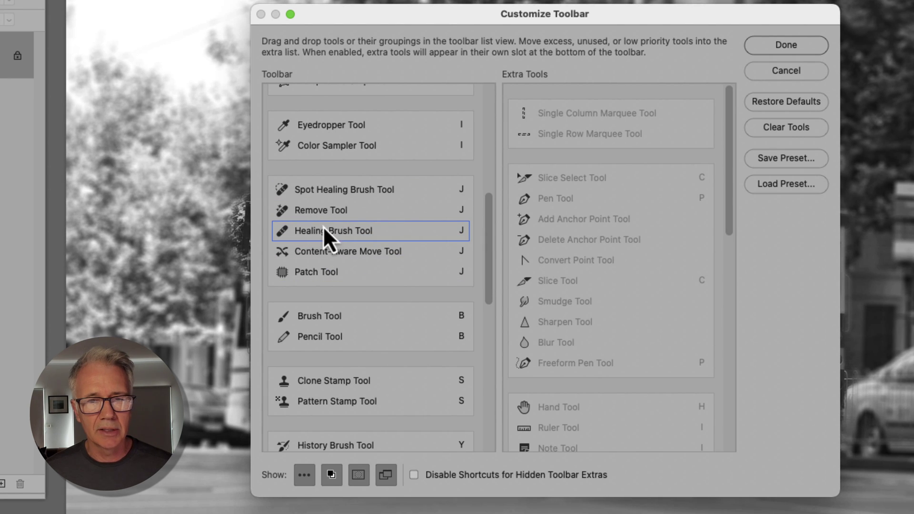
left_click(808, 48)
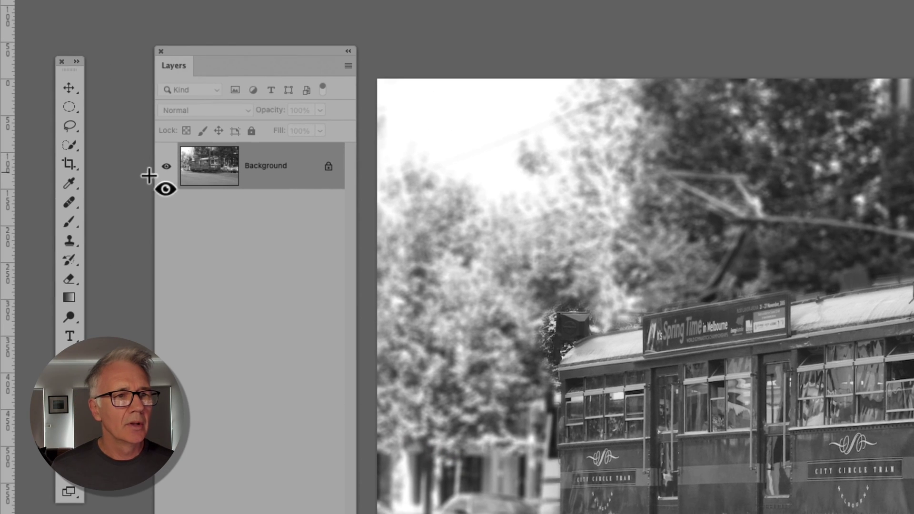
Step: Activate the Remove Tool and reduce its brush size to 300
left_click(69, 204)
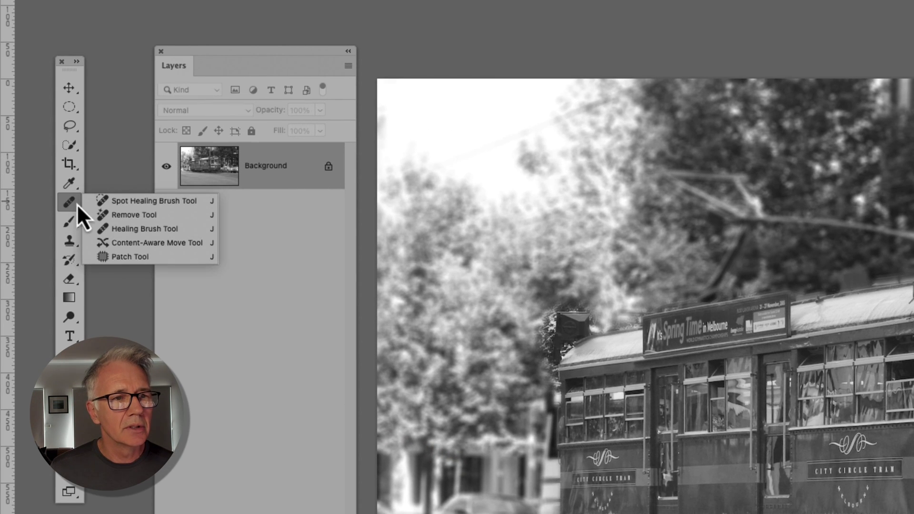
left_click(131, 218)
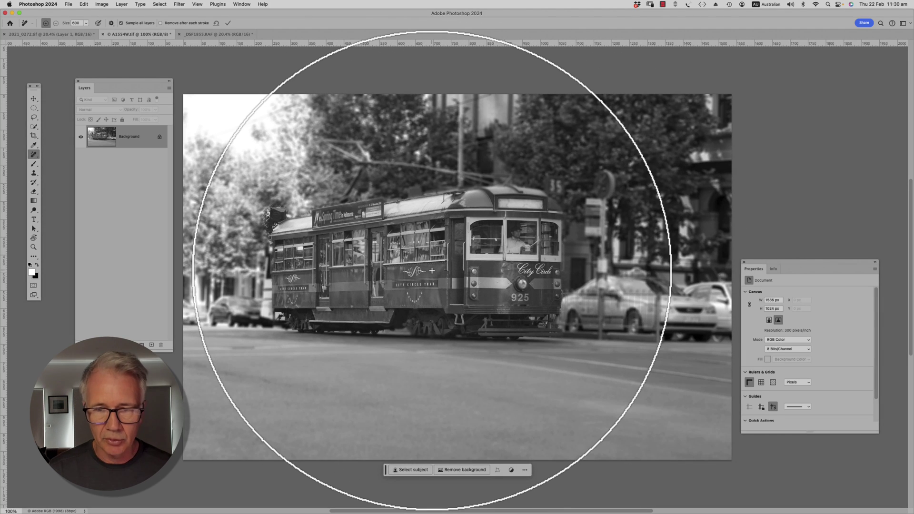
key("bracketleft")
key("bracketleft")
key("bracketleft")
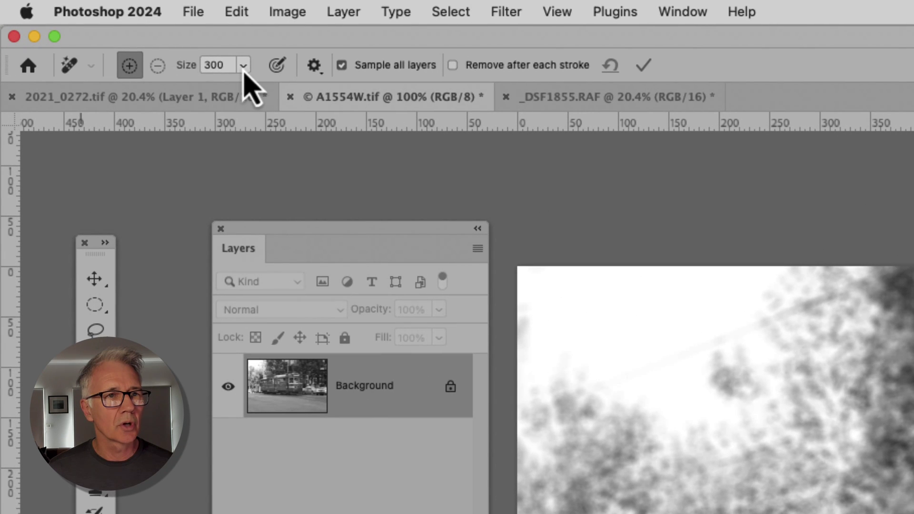
Step: Try out different Remove Tool brush sizes, enlarging it to 500 and shrinking it again to 250
left_click(244, 70)
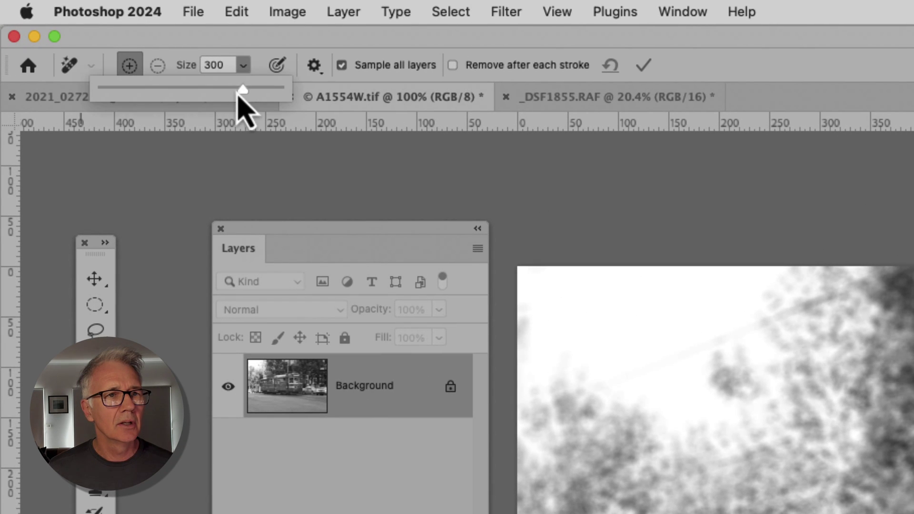
mouse_move(237, 92)
left_mouse_down()
mouse_move(166, 93)
mouse_move(241, 90)
mouse_move(223, 90)
left_mouse_up()
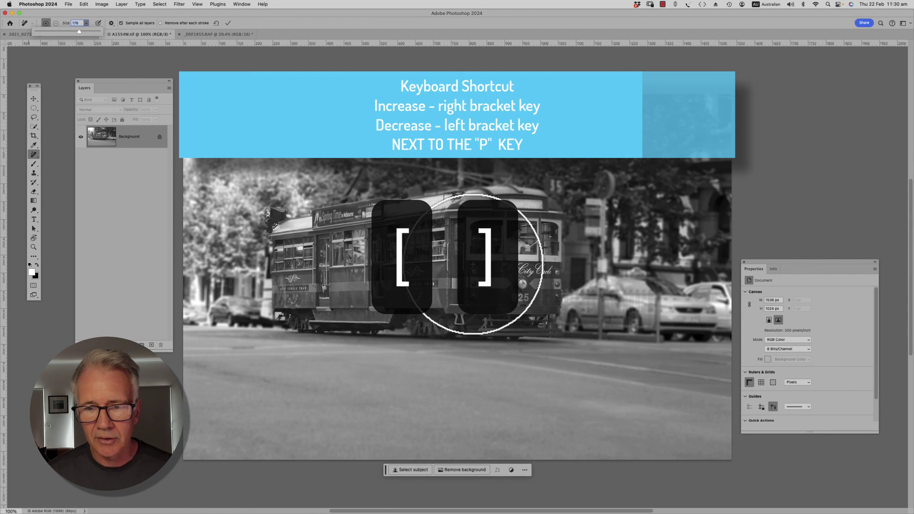
key("bracketright")
key("bracketright")
key("bracketright")
key("bracketright")
key("bracketright")
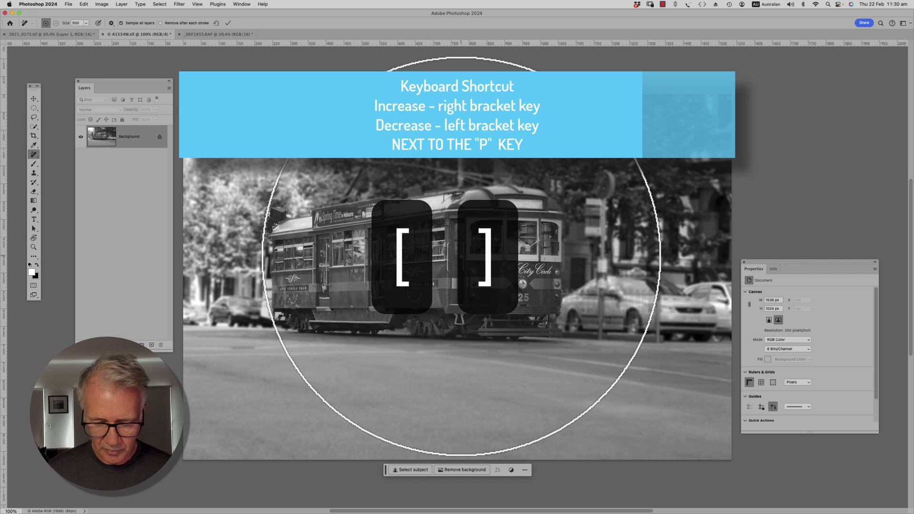
key("bracketleft")
key("bracketleft")
key("bracketleft")
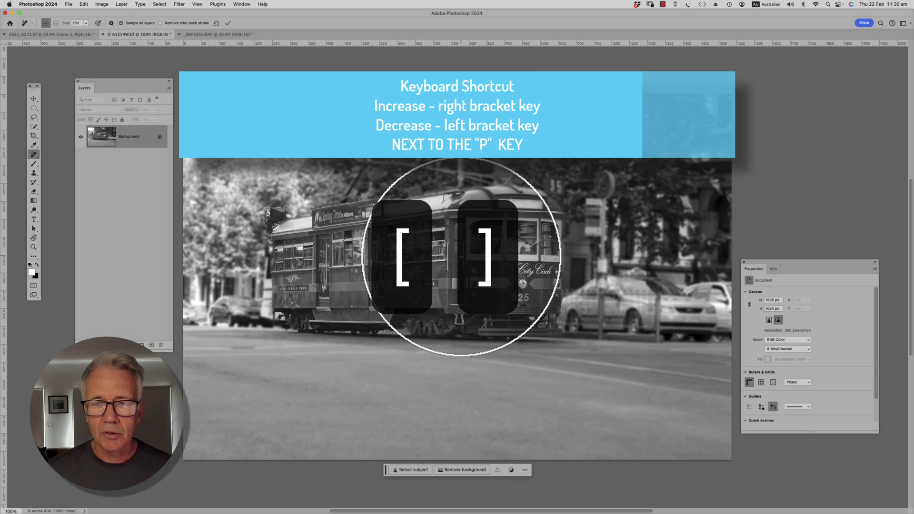
key("bracketleft")
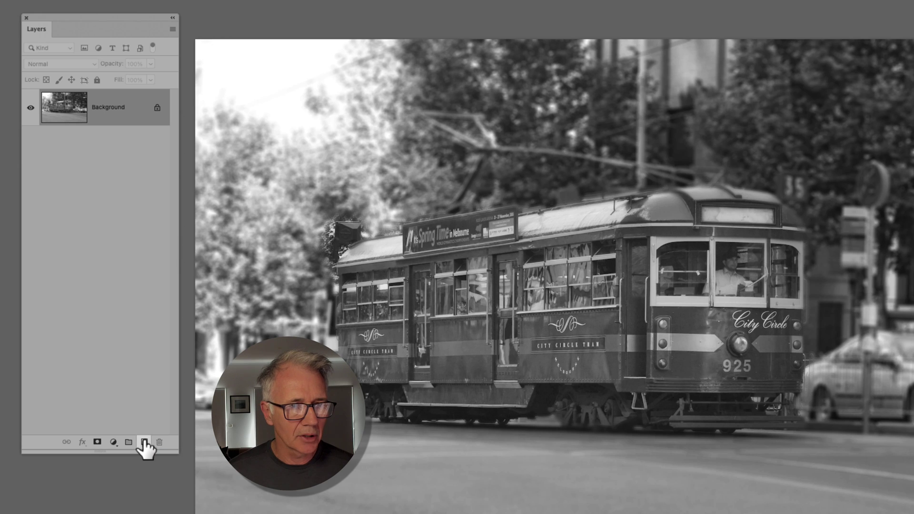
Step: On a new empty layer, remove the parked cars beside the tram's front, trimming the excess painted area above them before applying
left_click(144, 443)
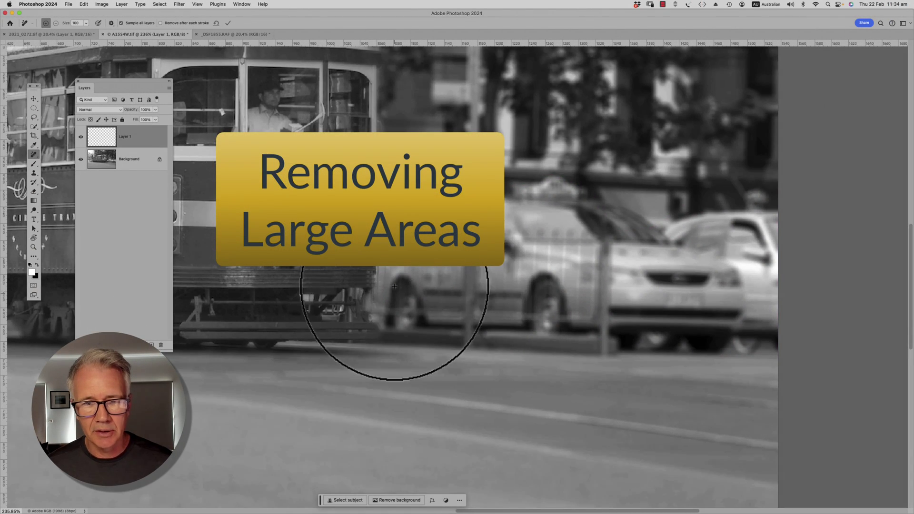
mouse_move(427, 267)
left_mouse_down()
mouse_move(421, 298)
mouse_move(449, 306)
mouse_move(728, 313)
mouse_move(765, 286)
mouse_move(755, 241)
mouse_move(636, 265)
mouse_move(548, 233)
mouse_move(443, 263)
mouse_move(545, 322)
mouse_move(624, 267)
mouse_move(553, 201)
mouse_move(645, 219)
mouse_move(540, 259)
mouse_move(496, 214)
mouse_move(427, 248)
mouse_move(602, 284)
mouse_move(618, 251)
mouse_move(581, 265)
mouse_move(581, 279)
mouse_move(700, 219)
mouse_move(675, 175)
mouse_move(776, 173)
mouse_move(693, 306)
mouse_move(702, 316)
mouse_move(709, 285)
left_mouse_up()
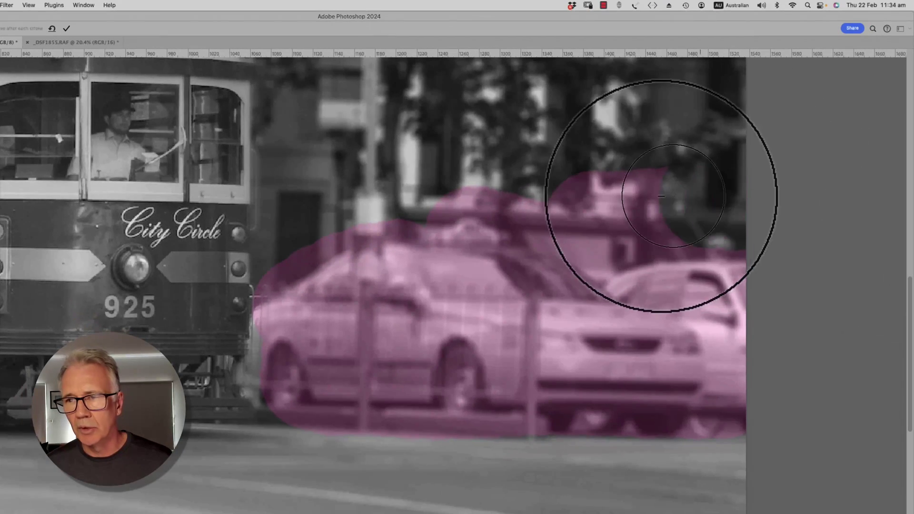
mouse_move(662, 196)
left_mouse_down()
mouse_move(592, 194)
mouse_move(408, 153)
mouse_move(404, 168)
left_mouse_up()
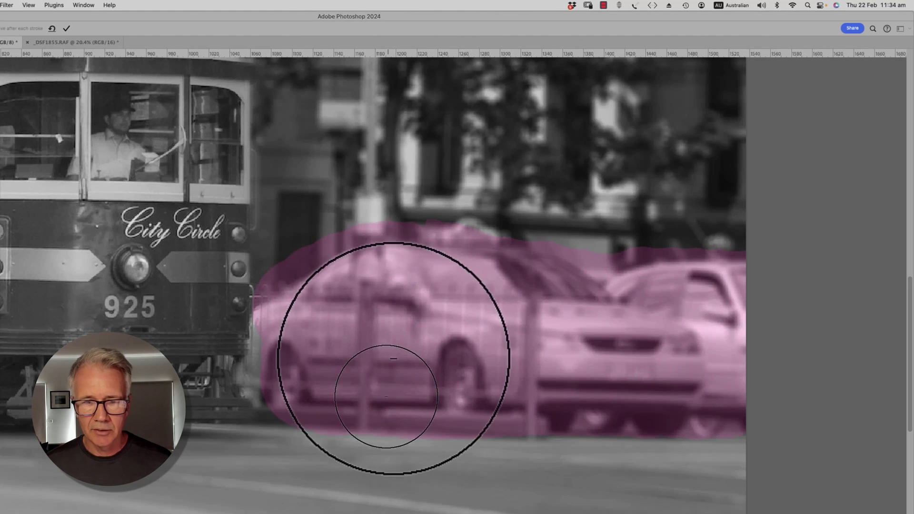
left_click(67, 28)
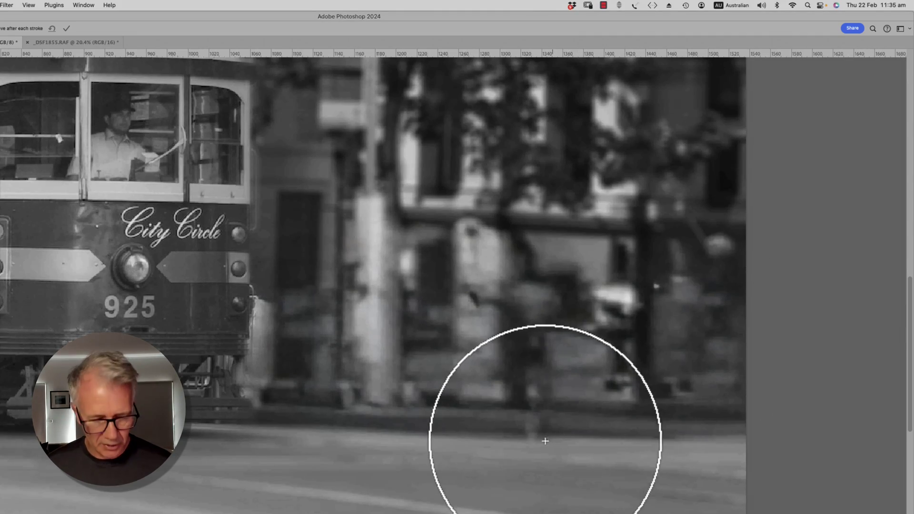
Step: With a size 20 brush and removal after each stroke enabled, clean up the leftover car fragments along the tram's front edge
key("z")
left_click_drag(260, 346, 286, 333)
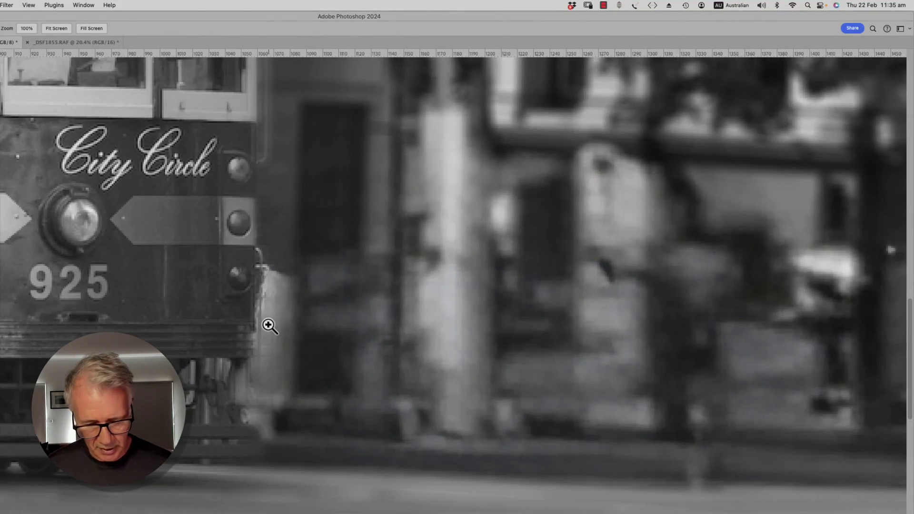
key("j")
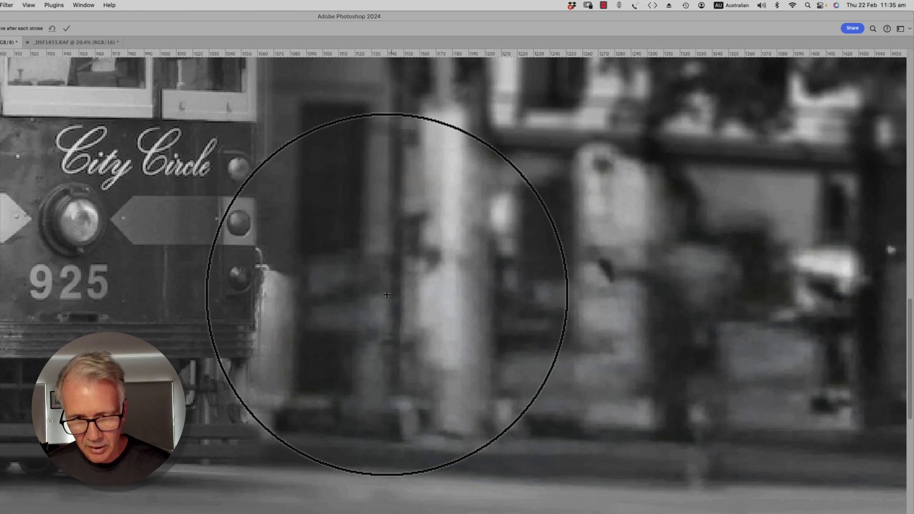
key("bracketleft")
key("bracketleft")
key("bracketleft")
key("bracketleft")
key("bracketleft")
key("bracketleft")
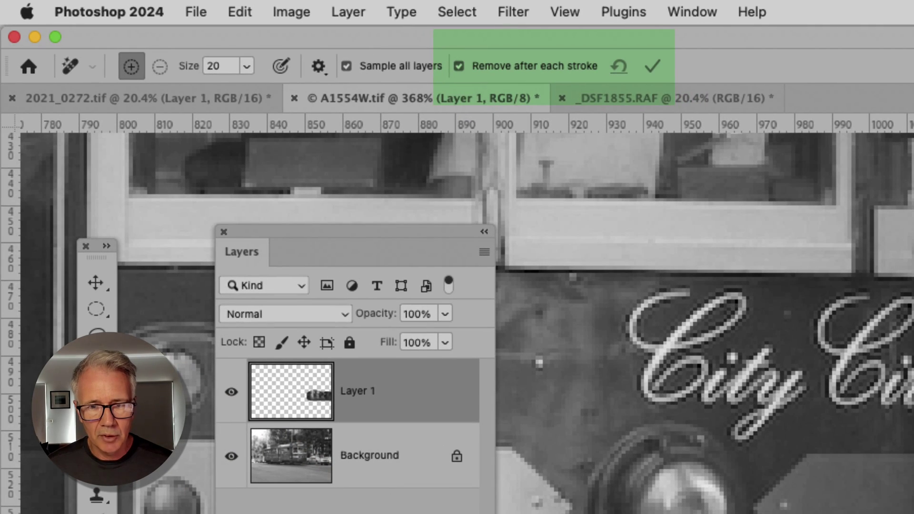
left_click_drag(404, 219, 401, 255)
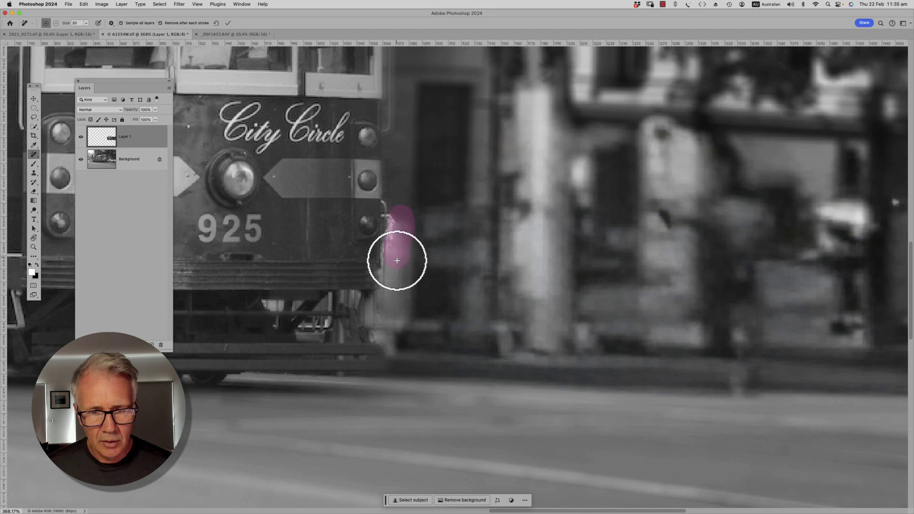
left_click_drag(403, 324, 412, 235)
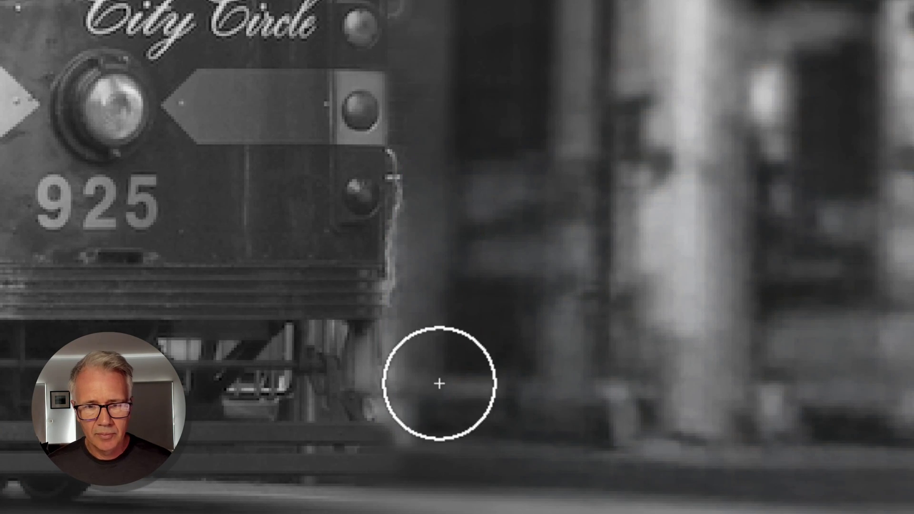
mouse_move(398, 326)
left_mouse_down()
mouse_move(391, 370)
mouse_move(398, 409)
left_mouse_up()
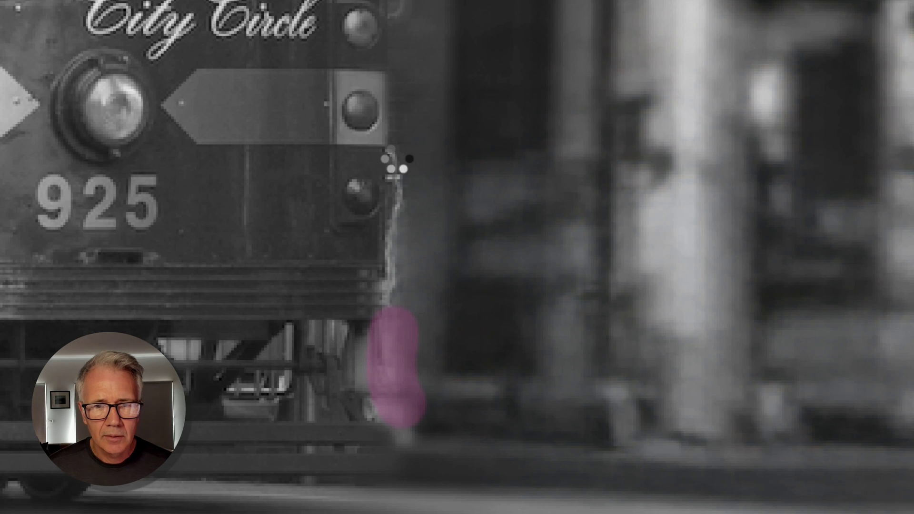
left_click_drag(390, 174, 391, 314)
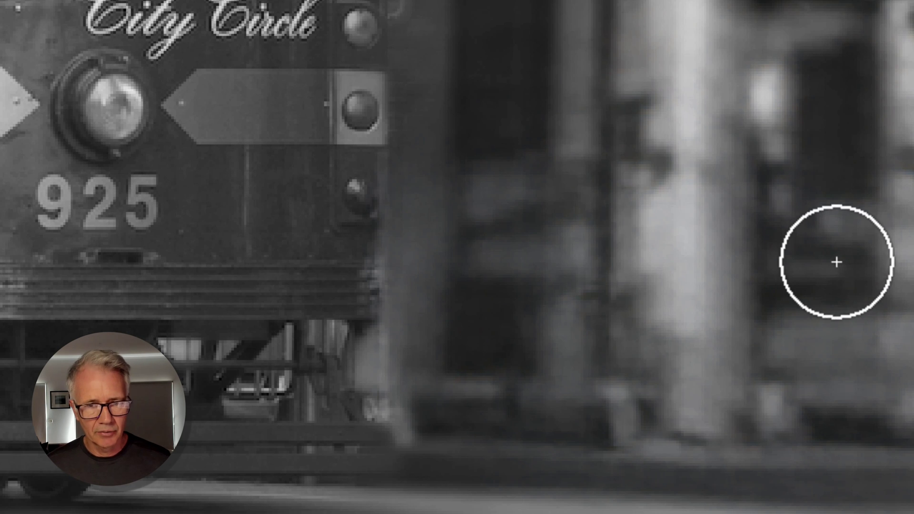
Step: Hide Layer 1 to compare the retouched tram photo with the original
key("ctrl+0")
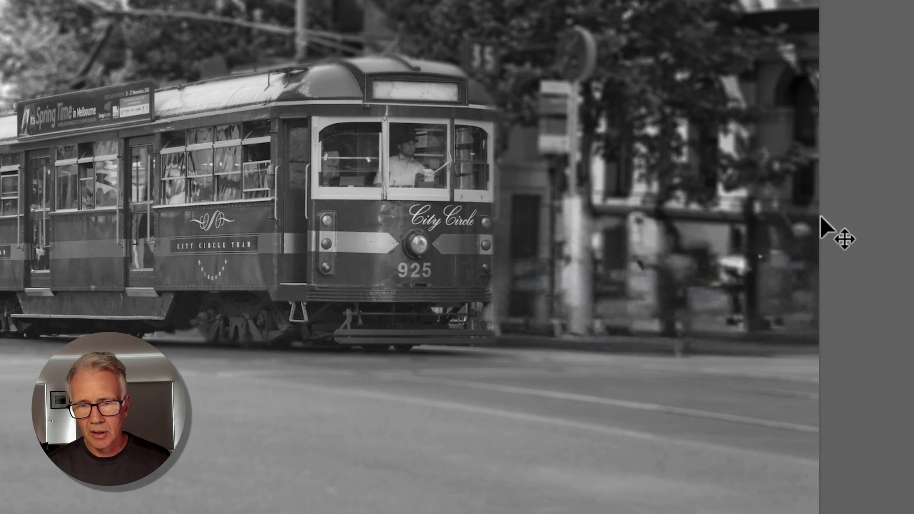
key("ctrl+0")
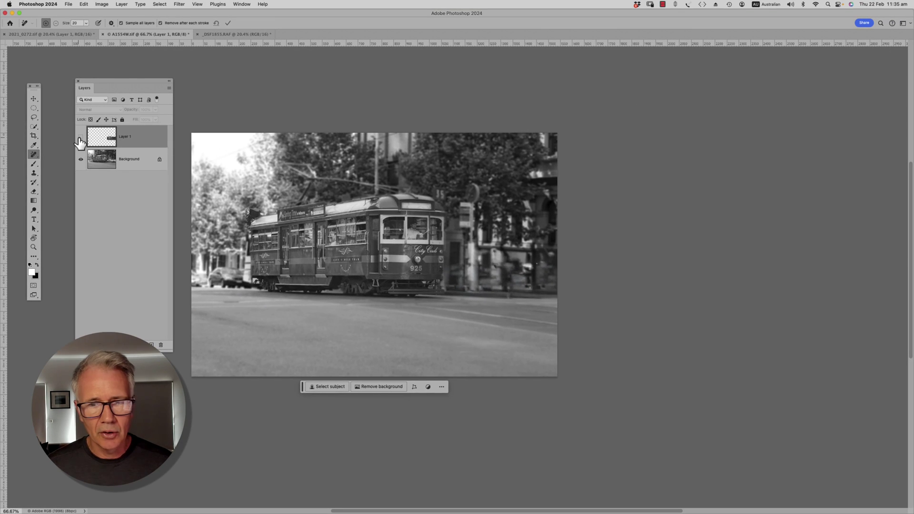
left_click(81, 138)
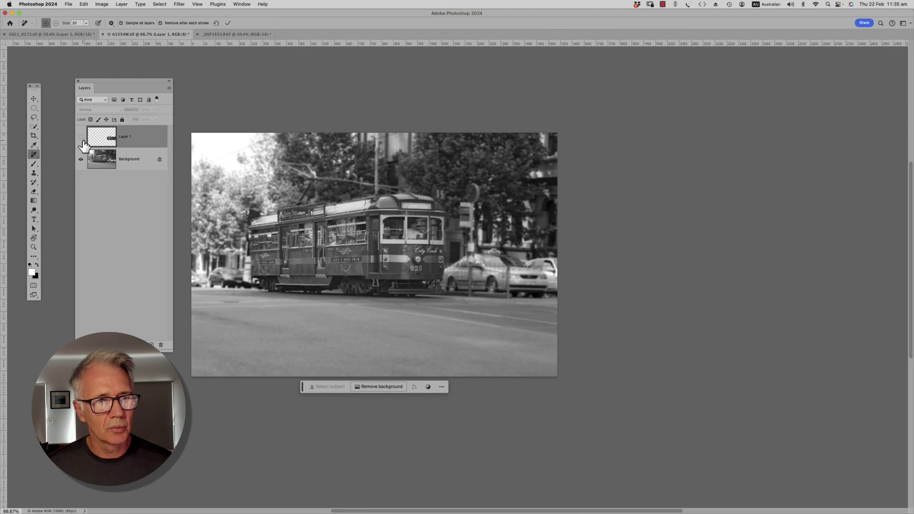
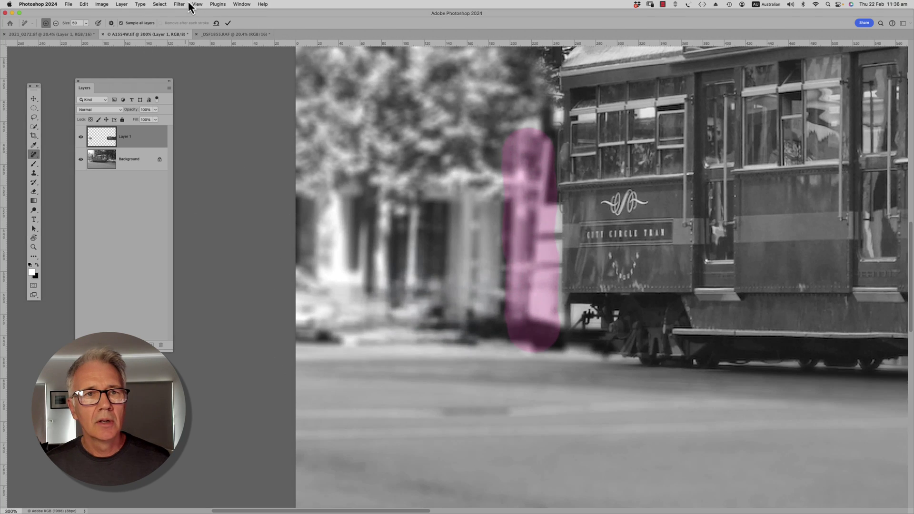
Step: Apply the painted removal beside the tram's rear end and clean up the bright patches left along its edge with a size 15 brush
left_click(229, 24)
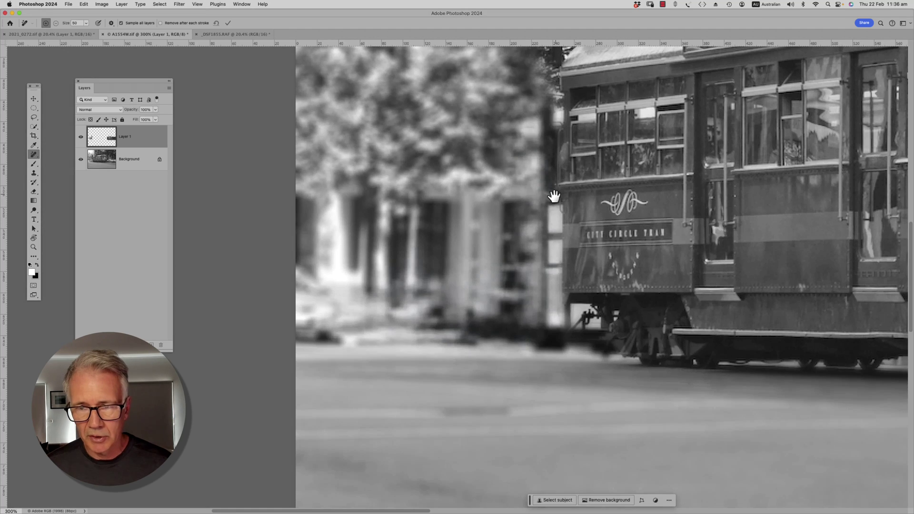
mouse_move(513, 200)
left_mouse_down()
mouse_move(434, 266)
mouse_move(417, 265)
left_mouse_up()
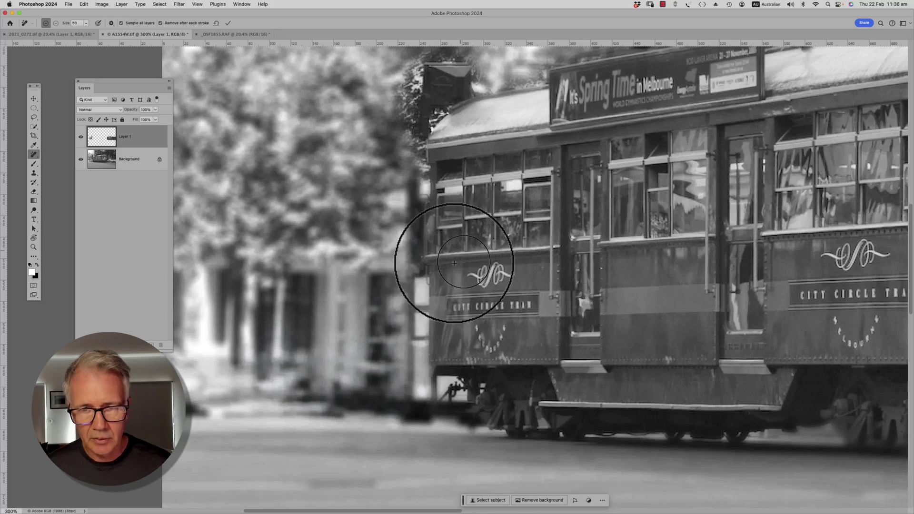
scroll(454, 263, "up", 5)
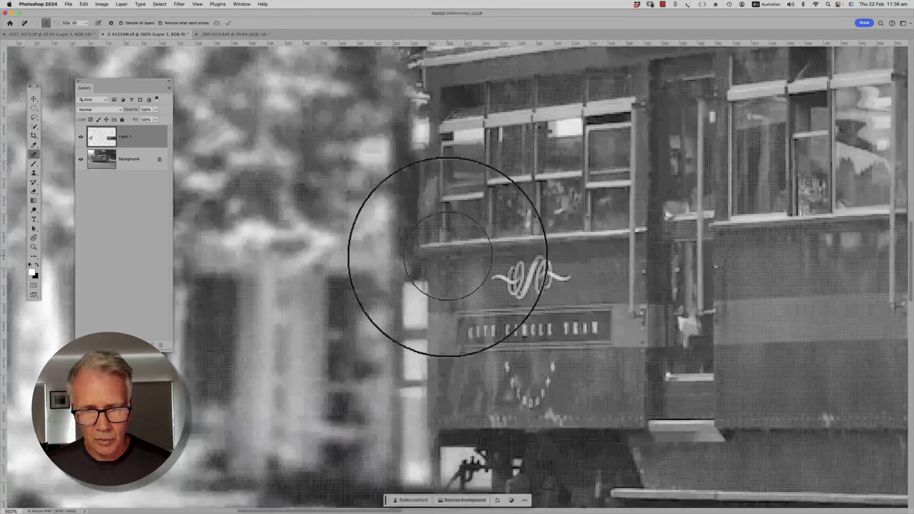
key("bracketleft")
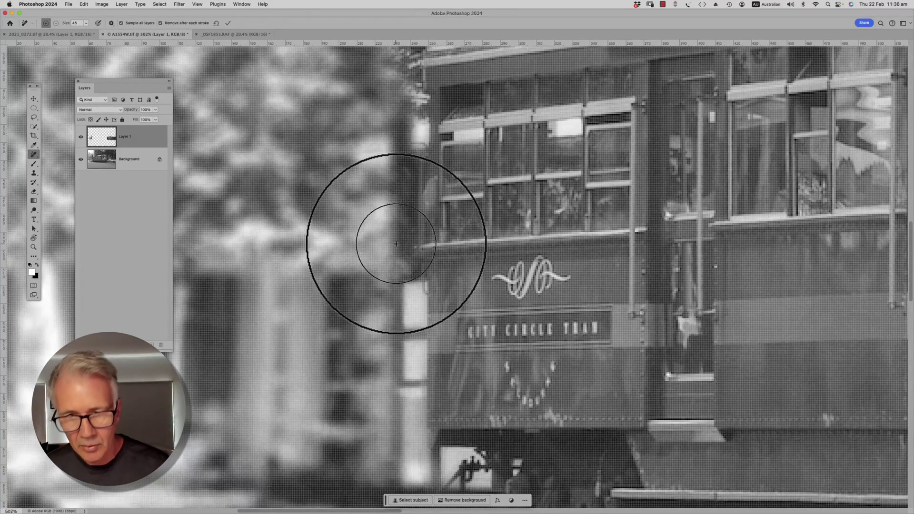
key("bracketleft")
key("bracketleft")
key("bracketleft")
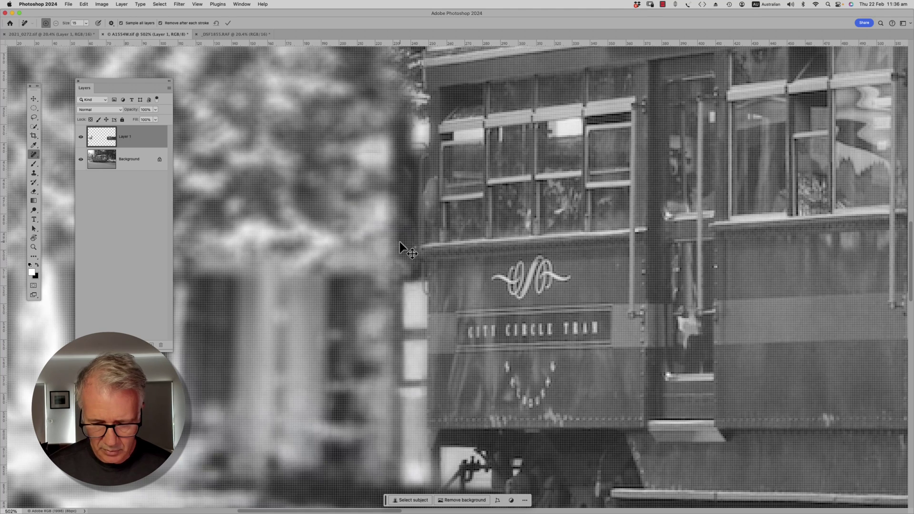
scroll(399, 241, "down", 1)
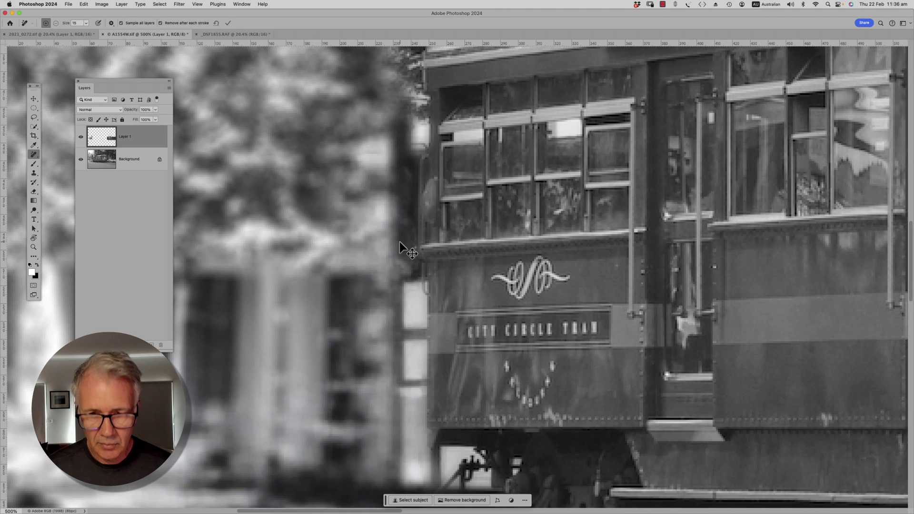
scroll(399, 241, "down", 1)
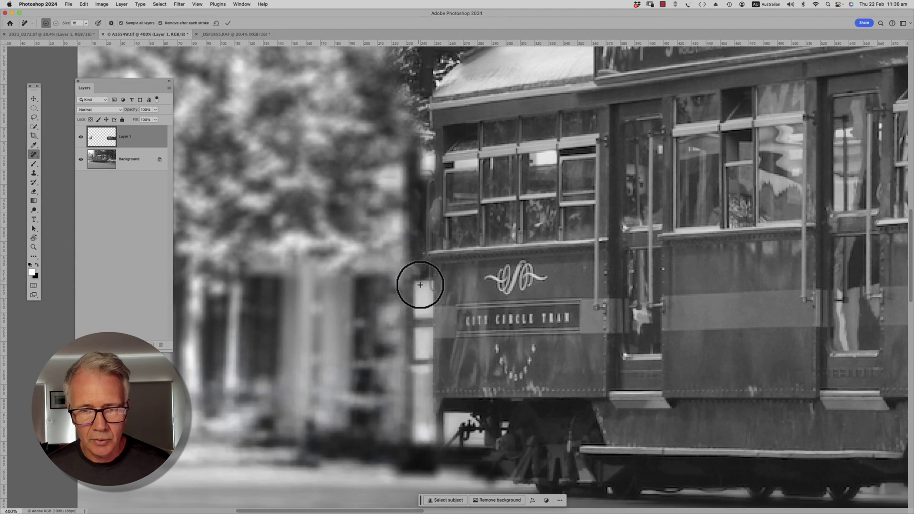
mouse_move(420, 285)
left_mouse_down()
mouse_move(418, 315)
mouse_move(429, 315)
mouse_move(427, 289)
left_mouse_up()
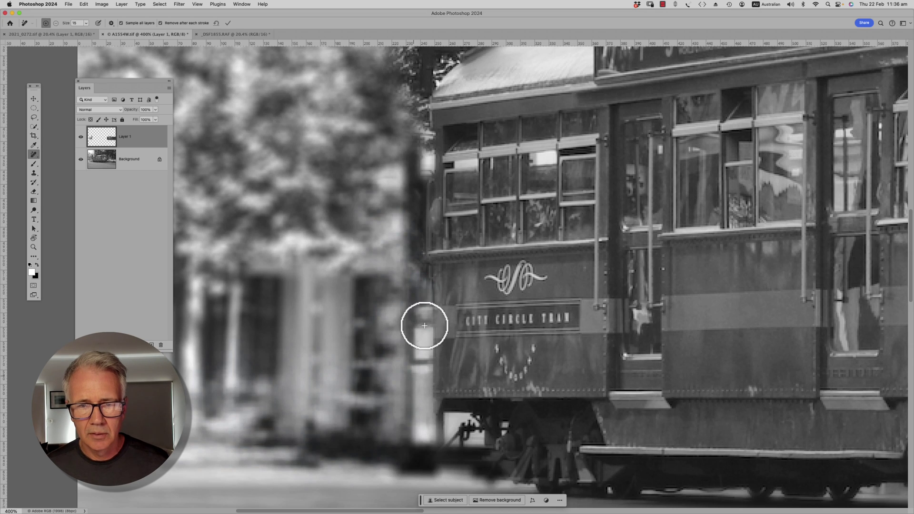
mouse_move(422, 313)
left_mouse_down()
mouse_move(428, 351)
mouse_move(420, 386)
left_mouse_up()
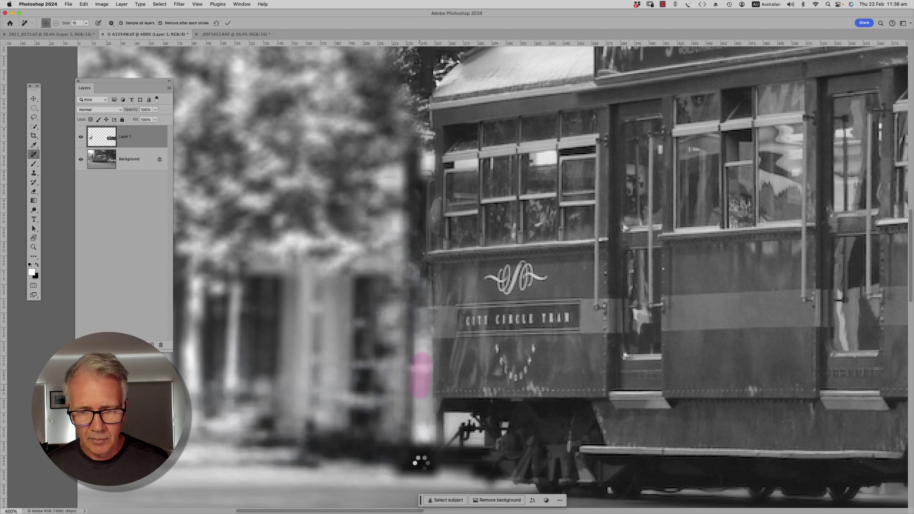
left_click_drag(423, 418, 428, 455)
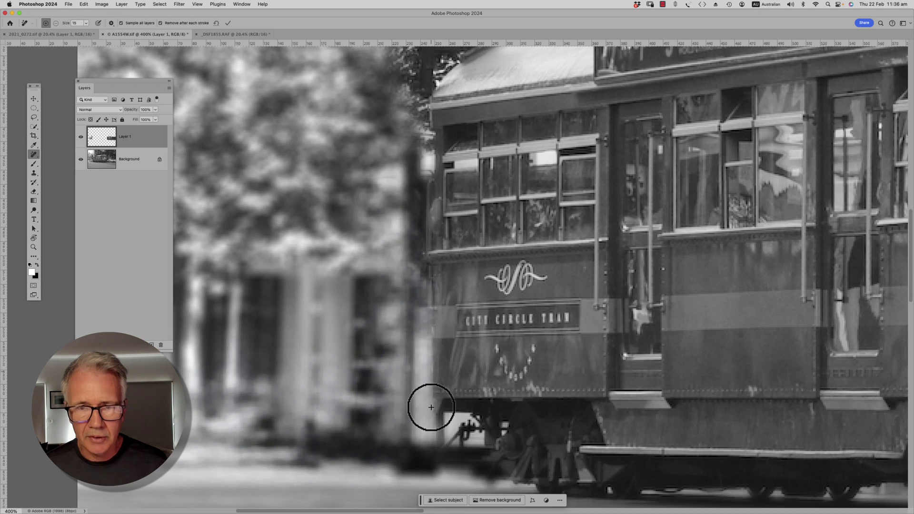
Step: Hide and reshow Layer 1 to compare the retouched tram photo with the original at 100%
key("super+0")
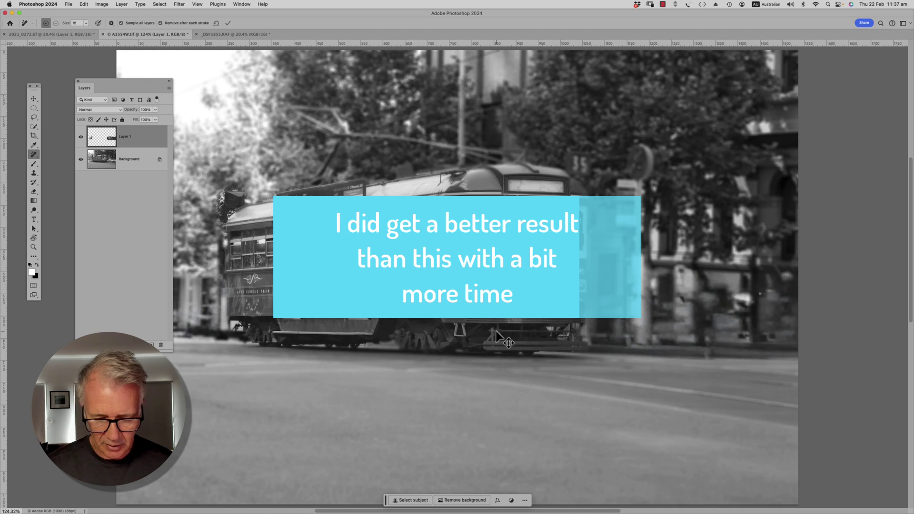
key("super+1")
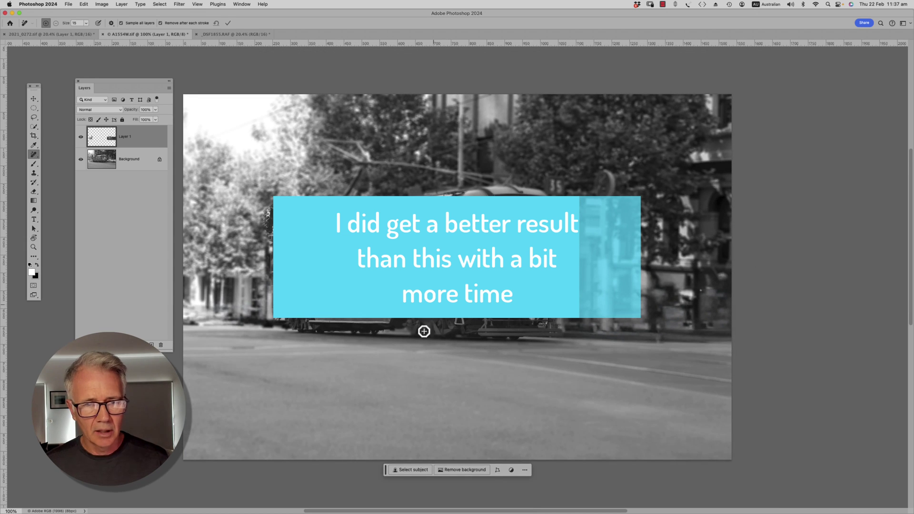
left_click(80, 137)
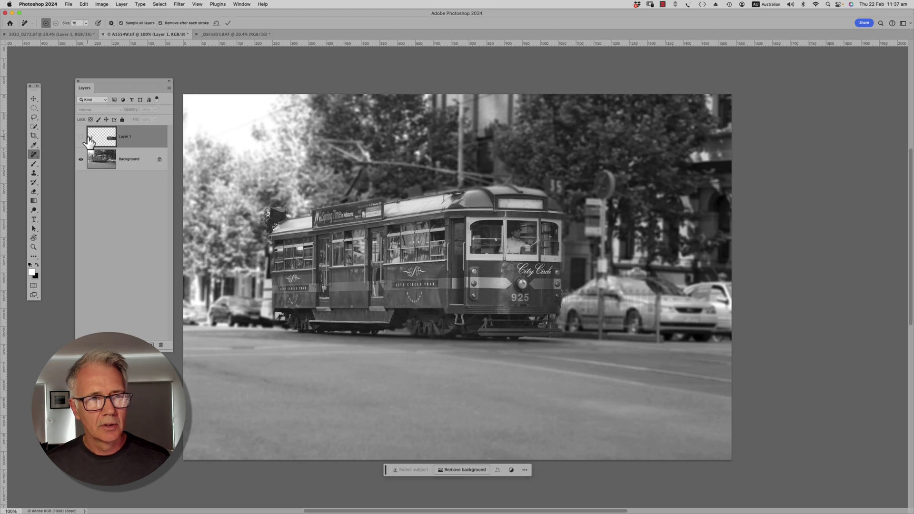
left_click(81, 137)
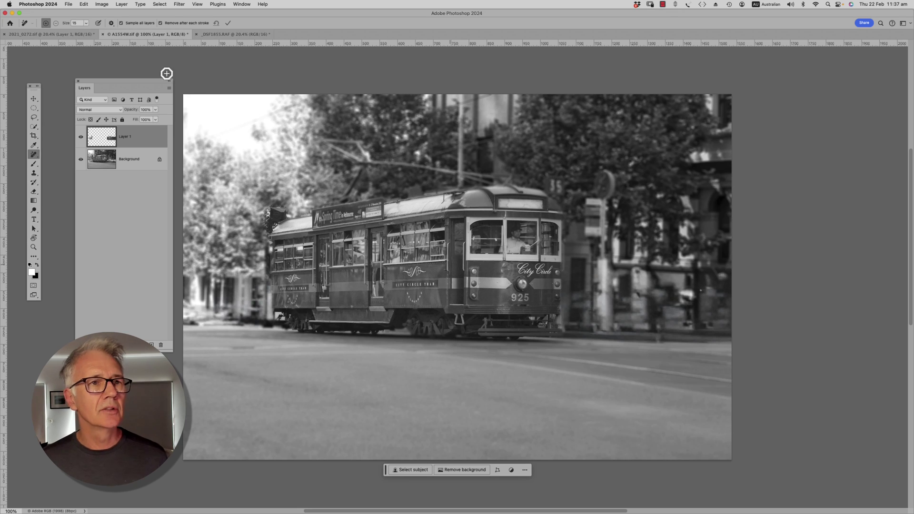
Step: Switch to the jetty photo 2021_0272.tif and toggle Layer 1's visibility to compare the jetty removal with the original
left_click(61, 36)
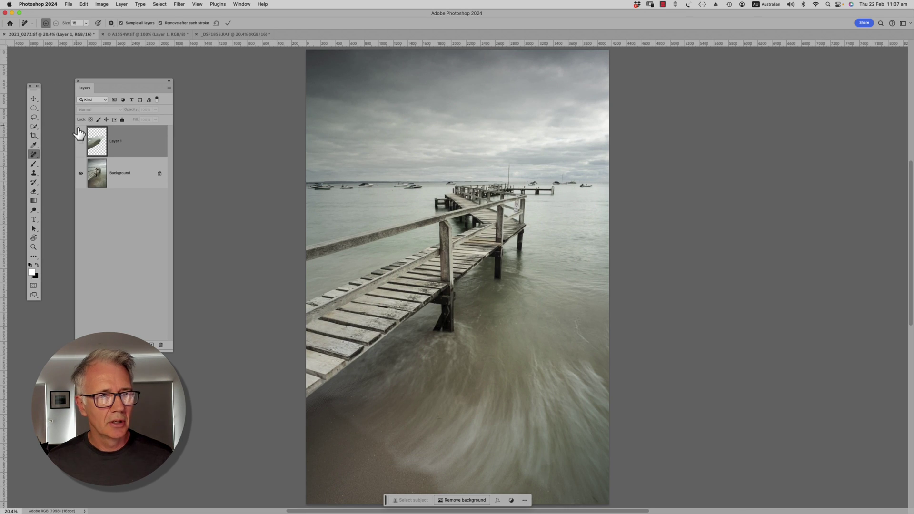
left_click(81, 143)
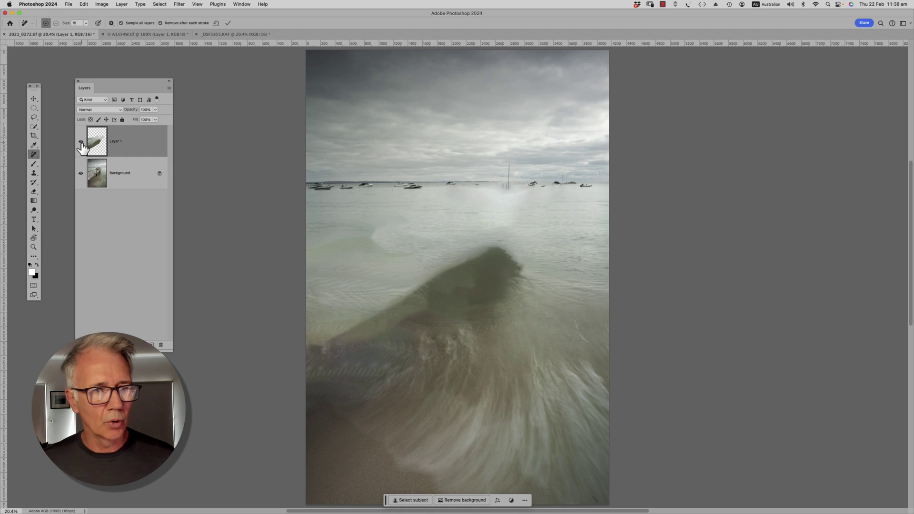
left_click(81, 143)
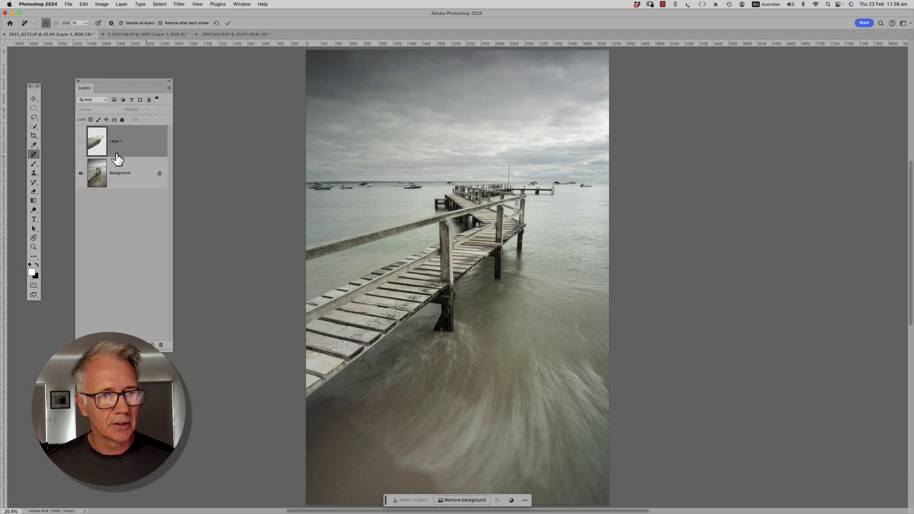
left_click(81, 141)
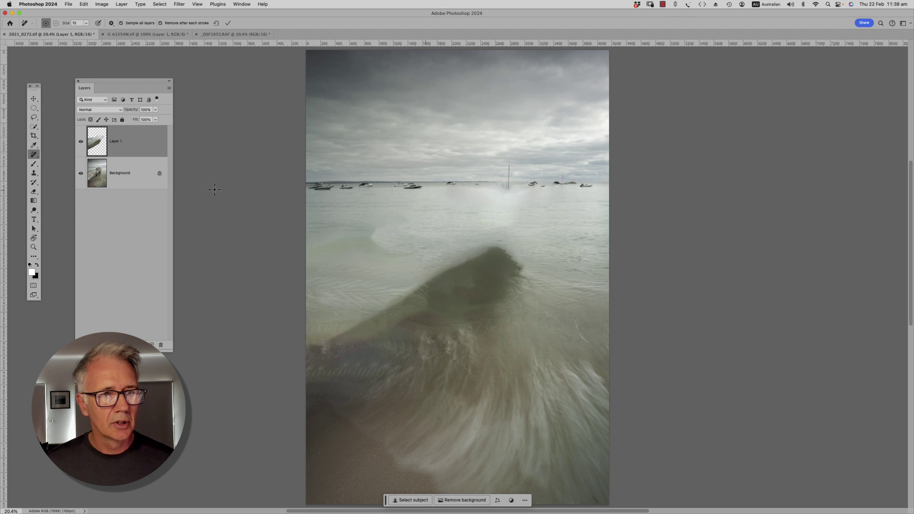
Step: Delete the jetty photo's existing retouching layer and add a new empty layer in its place
left_click_drag(132, 145, 160, 344)
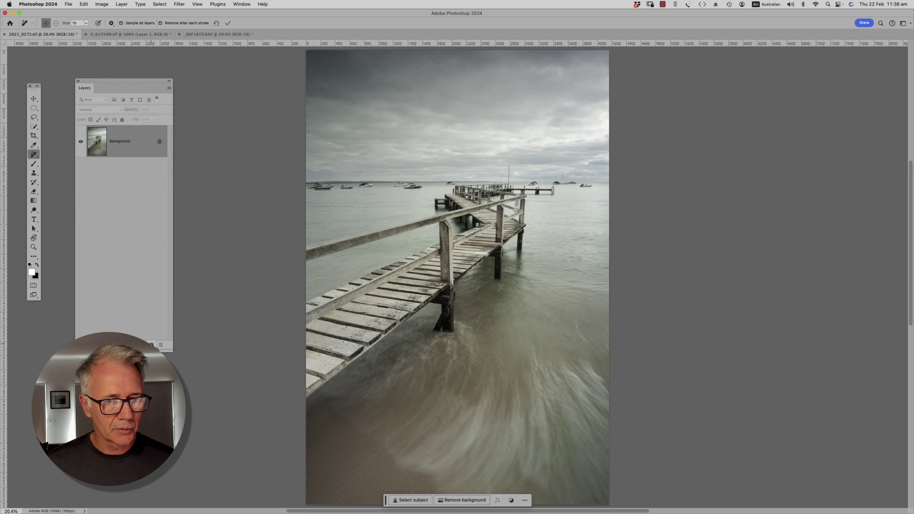
left_click(151, 344)
Step: With the Remove Tool at brush size 60, remove the small inflatable boat and the cluster of boats near the photo's left edge
key("z")
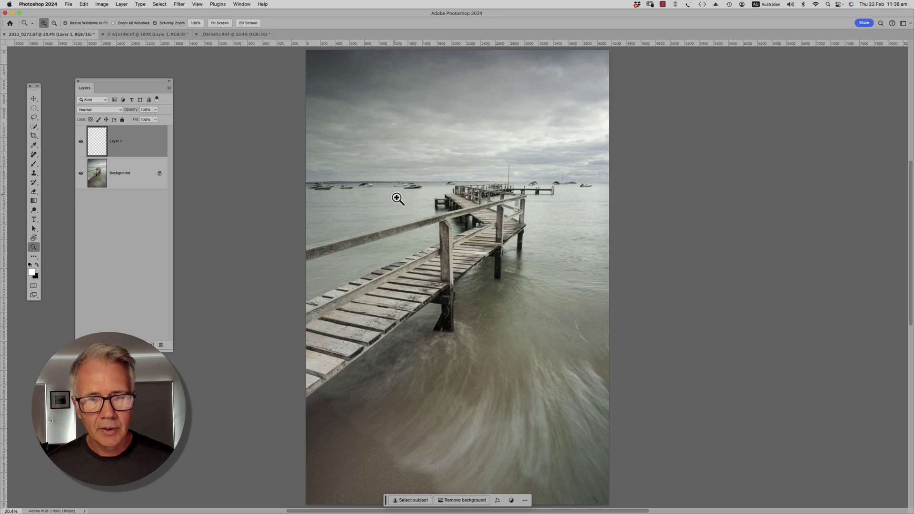
left_click_drag(357, 198, 416, 177)
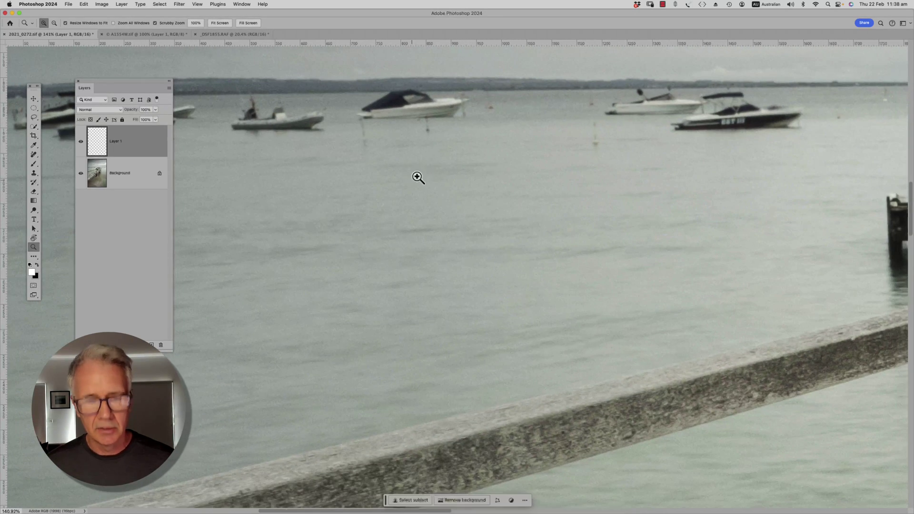
key("j")
mouse_move(306, 176)
left_mouse_down()
mouse_move(617, 221)
mouse_move(659, 218)
left_mouse_up()
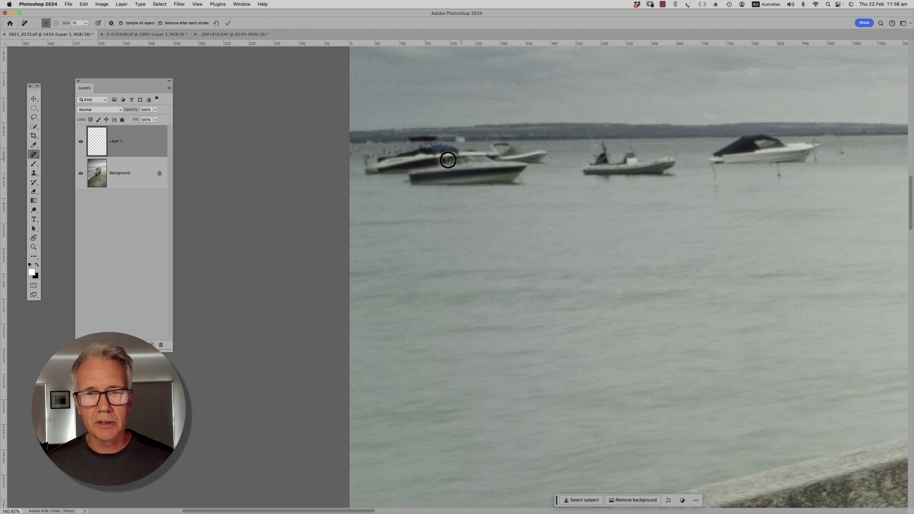
key("bracketright")
key("bracketright")
key("bracketright")
key("bracketright")
key("bracketright")
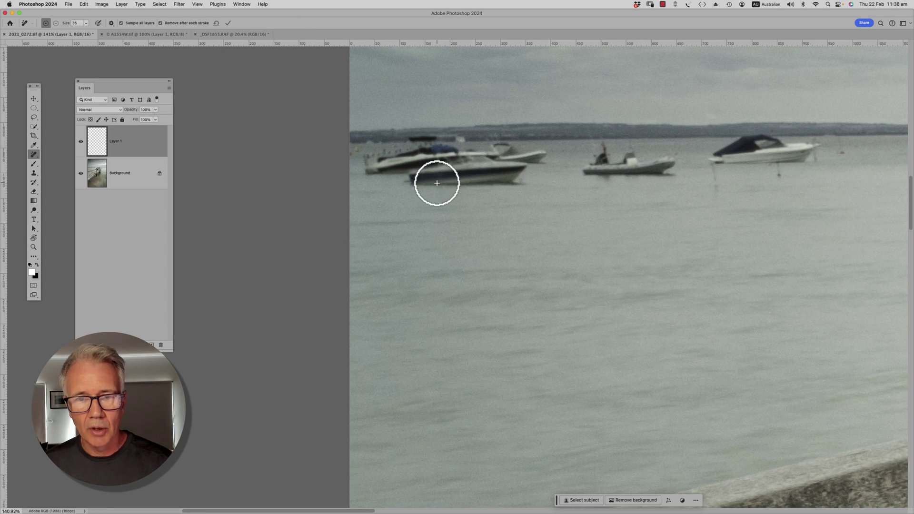
mouse_move(588, 165)
left_mouse_down()
mouse_move(665, 161)
mouse_move(604, 155)
mouse_move(603, 171)
left_mouse_up()
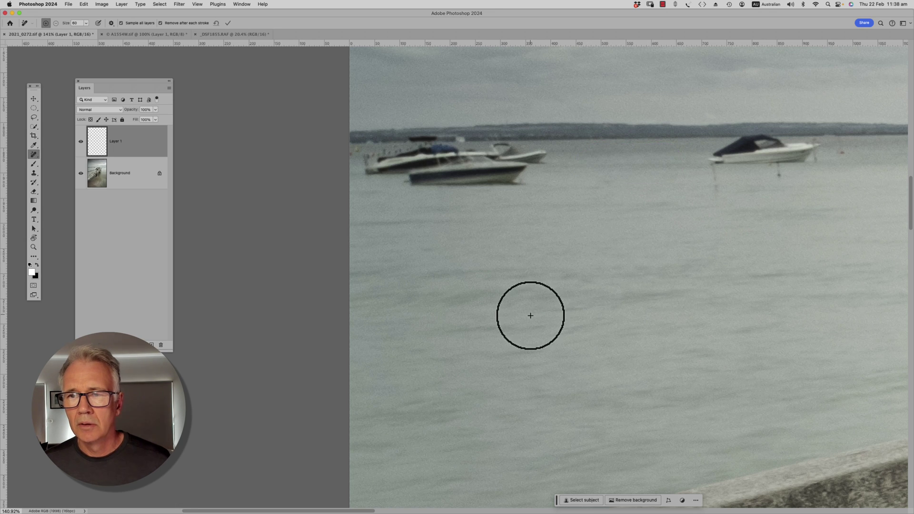
mouse_move(523, 170)
left_mouse_down()
mouse_move(412, 181)
mouse_move(523, 166)
mouse_move(527, 157)
mouse_move(489, 157)
mouse_move(551, 165)
mouse_move(432, 157)
mouse_move(360, 164)
left_mouse_up()
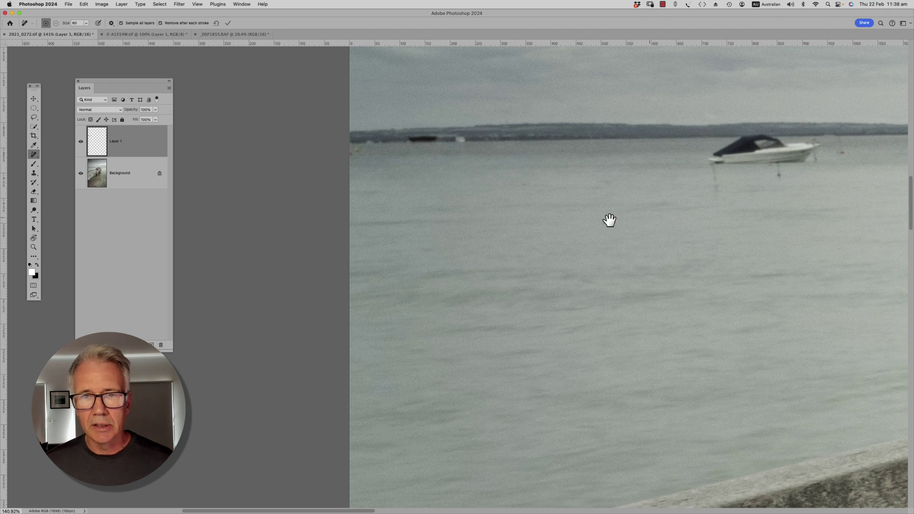
Step: Remove the remaining boats on the water left of the jetty, including the overlapping pair and the one just beside the railing
left_click_drag(609, 221, 390, 235)
mouse_move(571, 169)
left_mouse_down()
mouse_move(457, 174)
mouse_move(522, 162)
left_mouse_up()
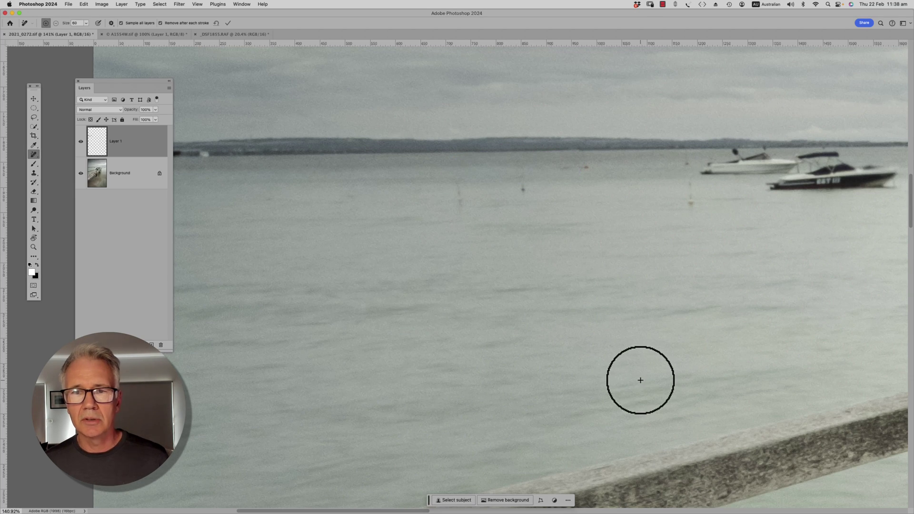
left_click_drag(614, 205, 220, 225)
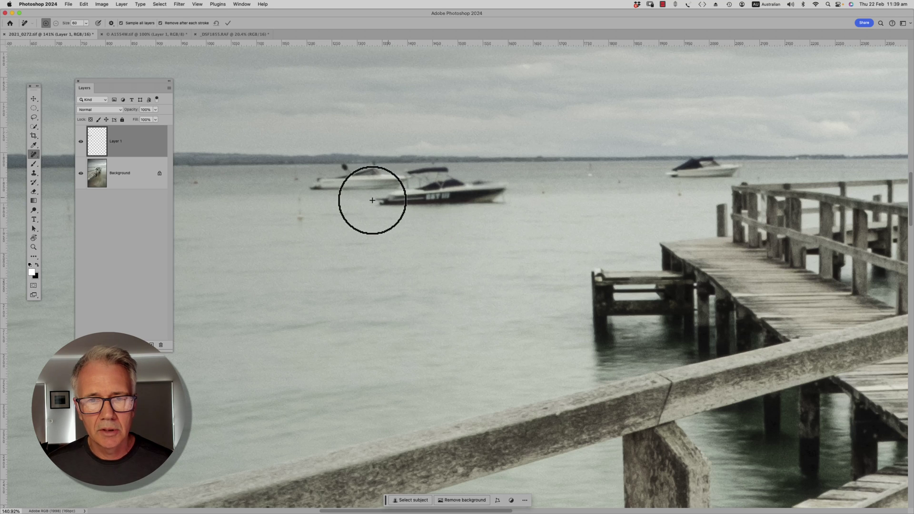
mouse_move(377, 195)
left_mouse_down()
mouse_move(506, 195)
mouse_move(435, 183)
mouse_move(447, 173)
mouse_move(381, 175)
mouse_move(362, 165)
mouse_move(338, 169)
mouse_move(316, 188)
mouse_move(408, 189)
left_mouse_up()
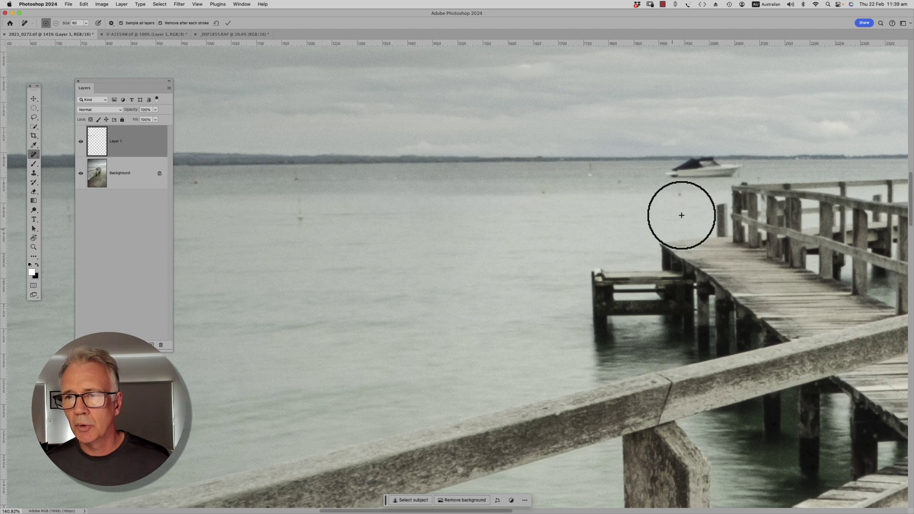
left_click_drag(737, 167, 668, 170)
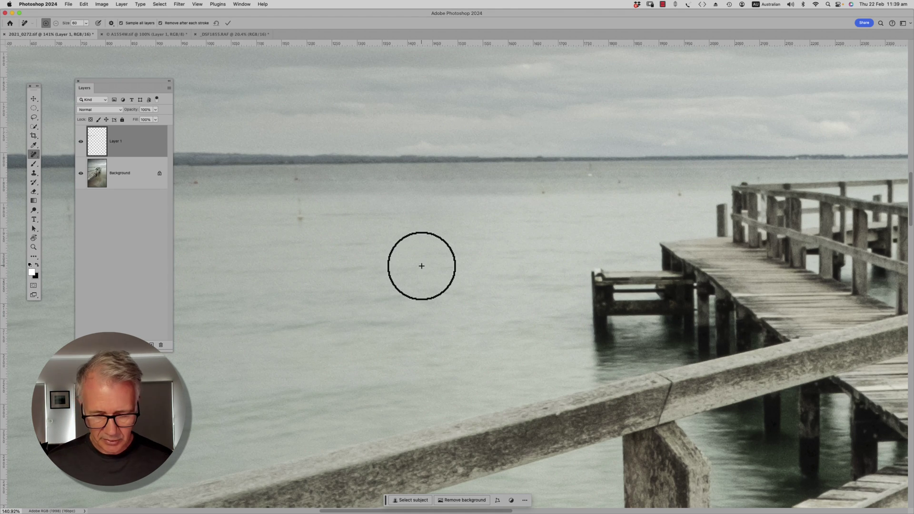
key("super+minus")
key("super+minus")
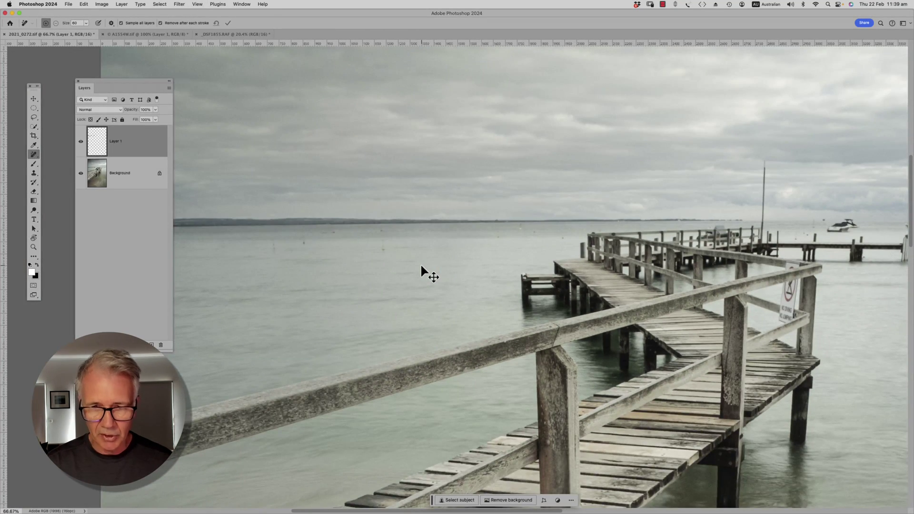
key("super+minus")
key("super+minus")
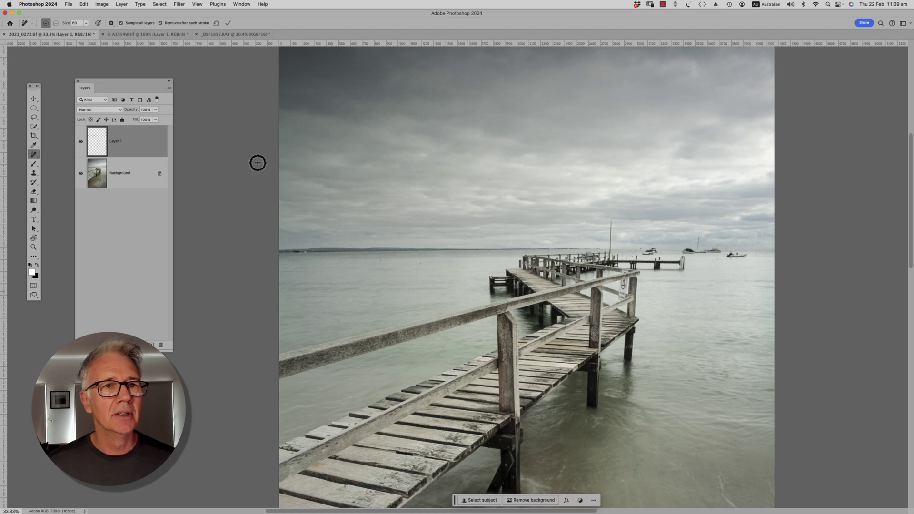
Step: Add a new empty layer to the forest stream photo _DSF1855.RAF for retouching around the brightly lit tree trunk
left_click(235, 35)
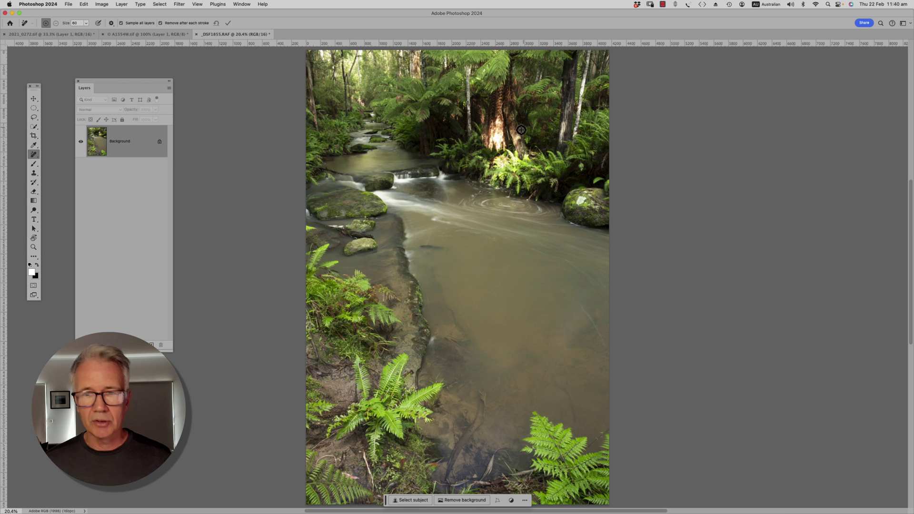
key("z")
left_click_drag(521, 129, 543, 120)
key("j")
left_click_drag(575, 144, 554, 292)
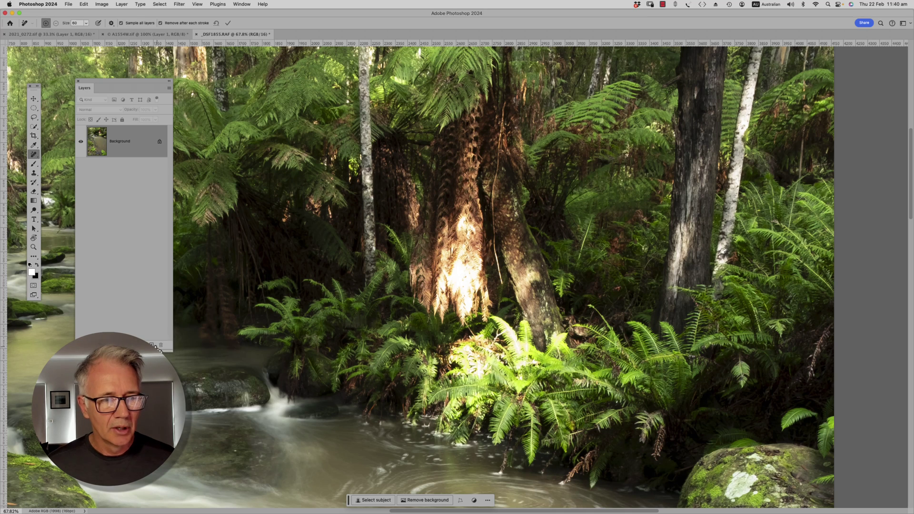
left_click(152, 345)
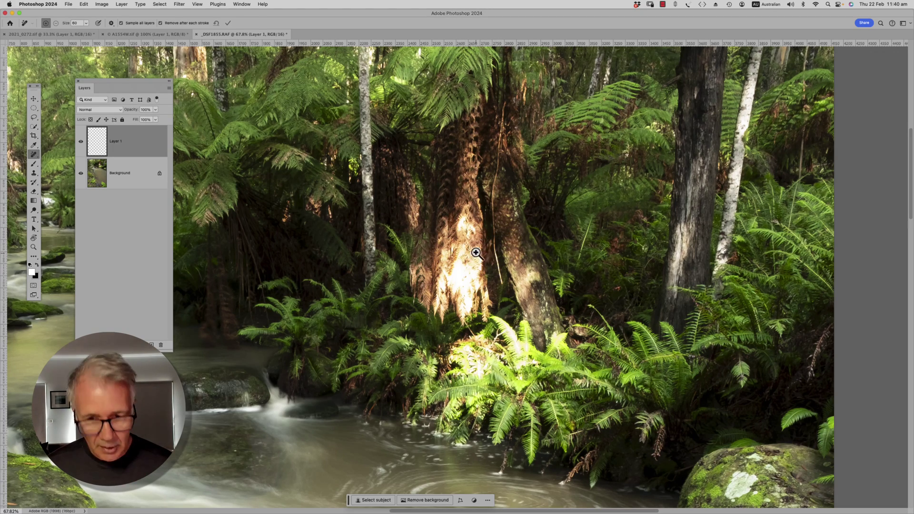
left_click_drag(476, 253, 508, 238)
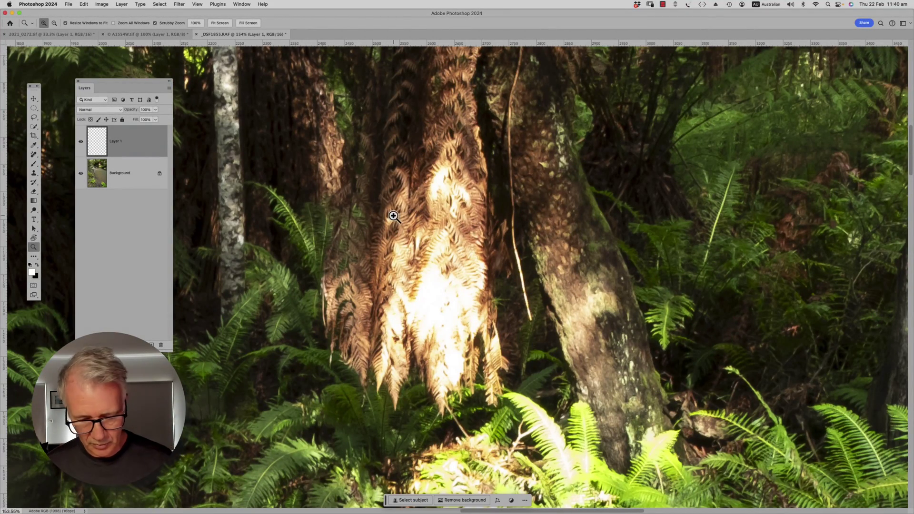
Step: Paint out the blown-out highlights on the sunlit tree trunk with the Remove Tool, and compare the result with the retouching layer hidden and shown
key("j")
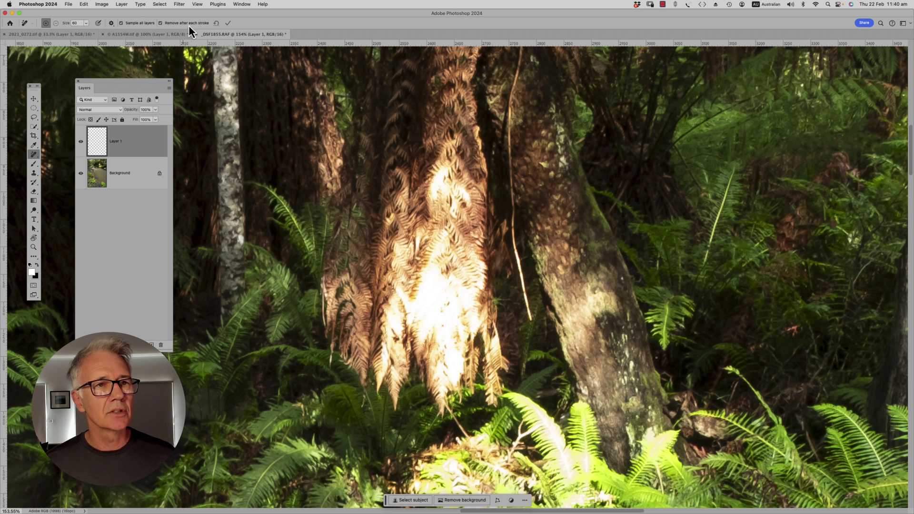
mouse_move(444, 180)
left_mouse_down()
mouse_move(433, 196)
mouse_move(458, 193)
mouse_move(457, 215)
left_mouse_up()
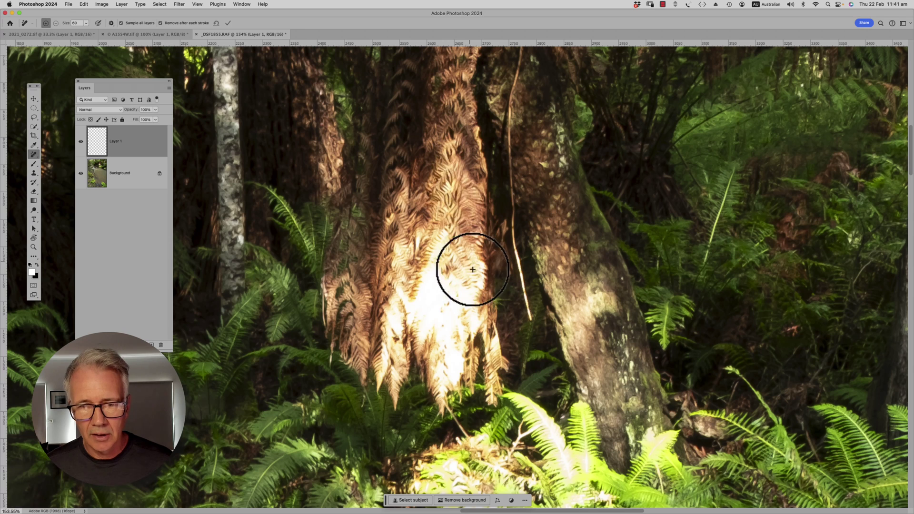
mouse_move(467, 265)
left_mouse_down()
mouse_move(471, 315)
mouse_move(441, 381)
left_mouse_up()
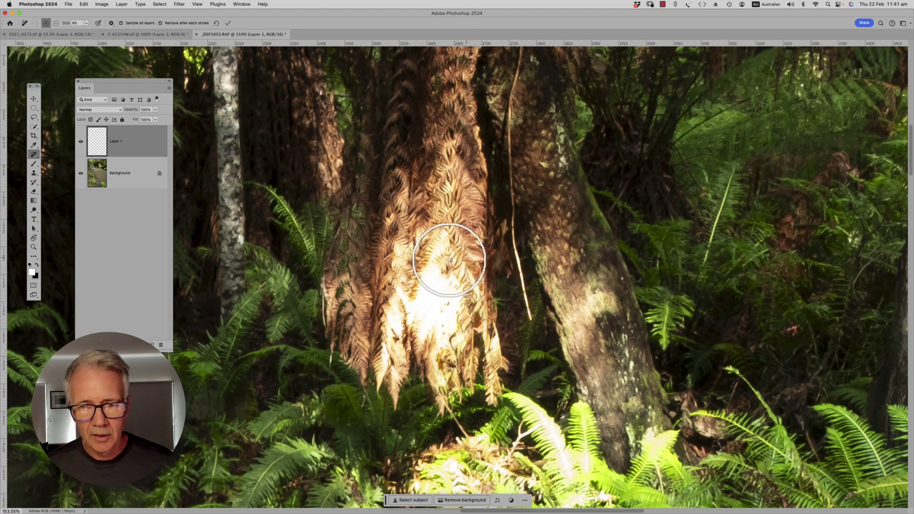
mouse_move(438, 240)
left_mouse_down()
mouse_move(457, 314)
mouse_move(442, 335)
mouse_move(433, 327)
mouse_move(431, 269)
mouse_move(420, 315)
mouse_move(402, 300)
mouse_move(380, 362)
left_mouse_up()
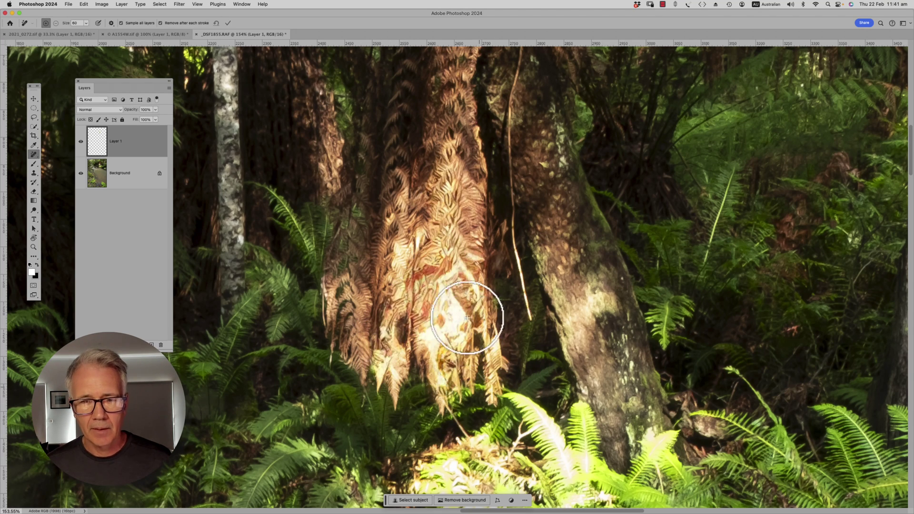
mouse_move(459, 316)
left_mouse_down()
mouse_move(438, 306)
mouse_move(454, 320)
mouse_move(447, 330)
left_mouse_up()
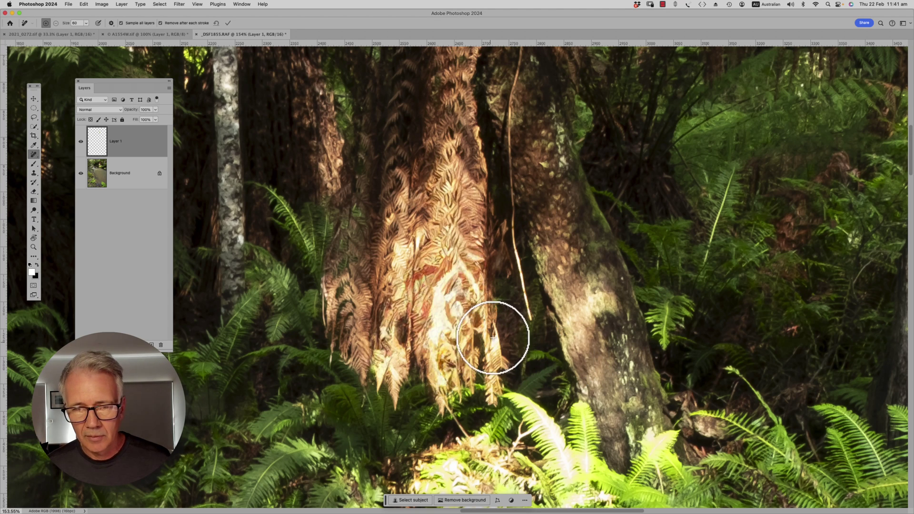
left_click_drag(492, 339, 495, 367)
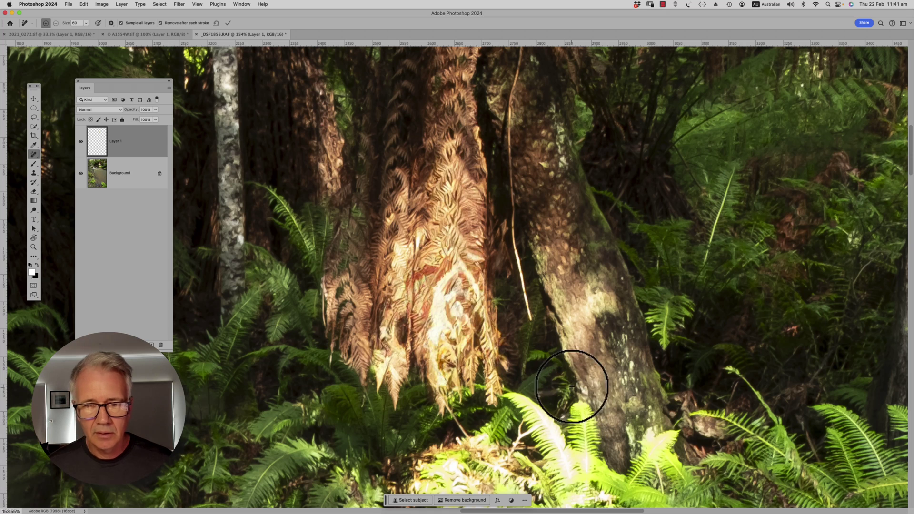
mouse_move(448, 298)
left_mouse_down()
mouse_move(439, 300)
mouse_move(432, 340)
left_mouse_up()
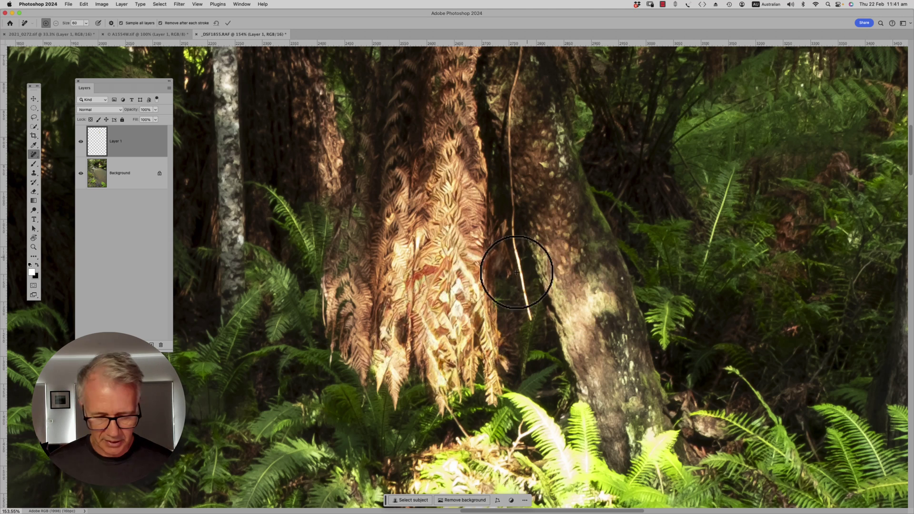
left_click(81, 142)
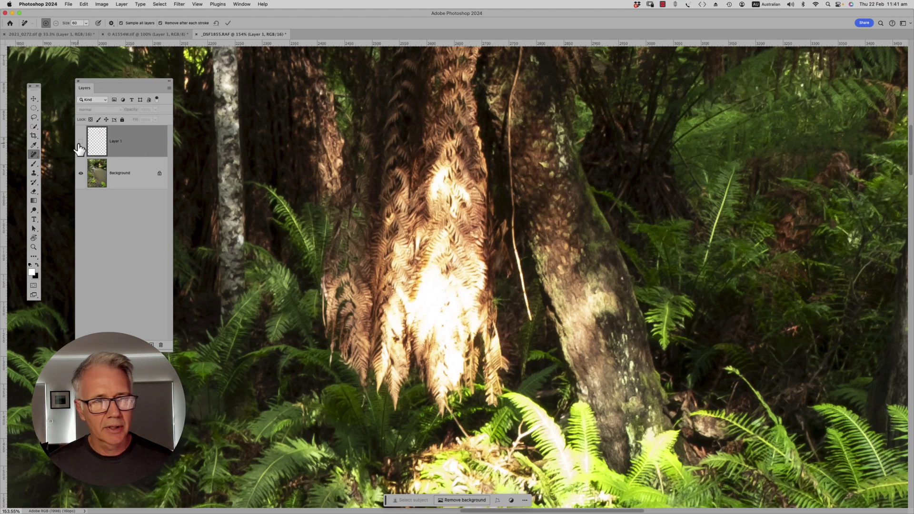
left_click(80, 143)
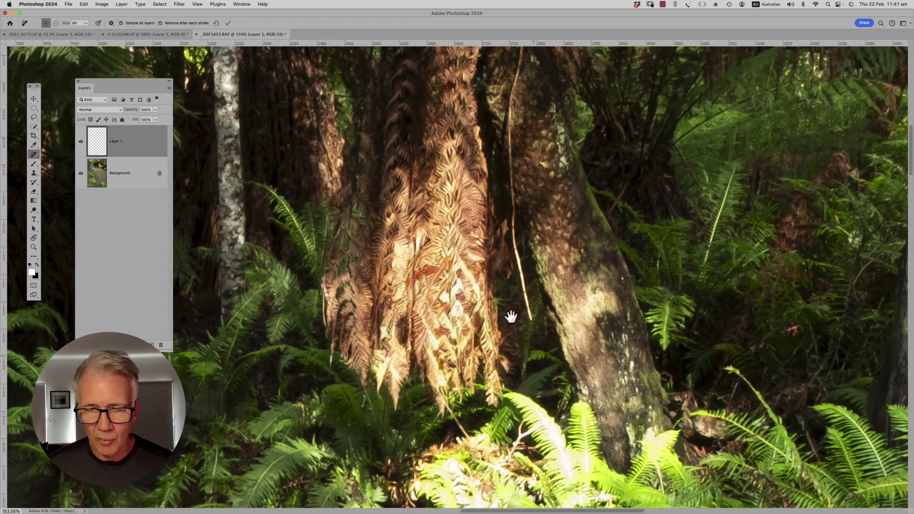
Step: Remove the overexposed fern frond and the bright fern tips below the leaning tree trunk with the Remove Tool
left_click_drag(510, 316, 449, 54)
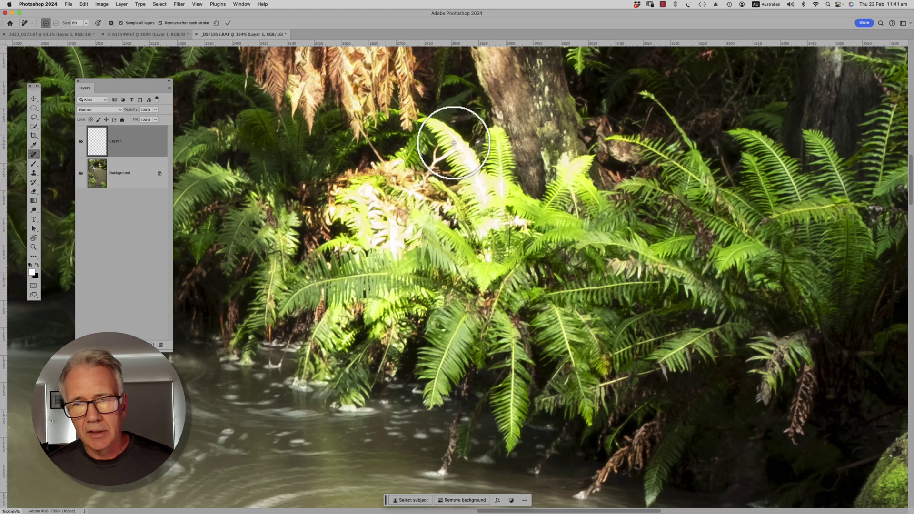
left_click_drag(445, 136, 491, 222)
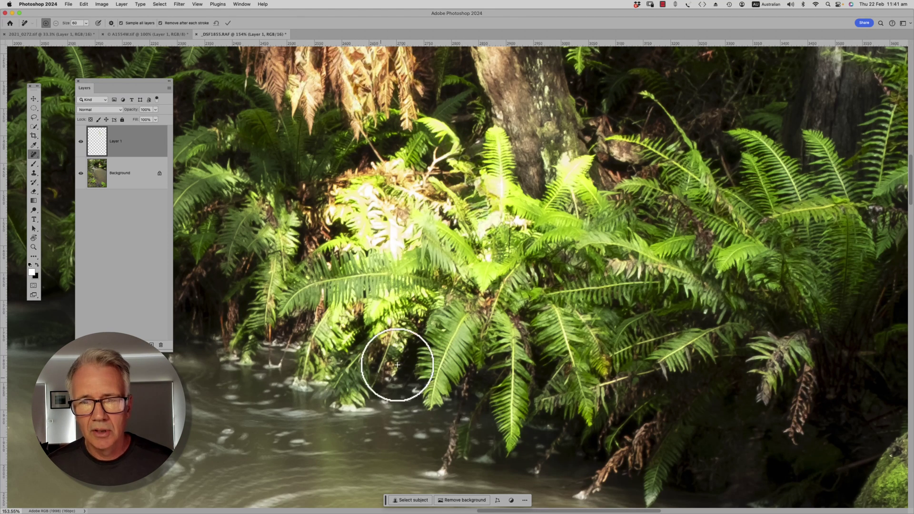
left_click_drag(453, 148, 471, 186)
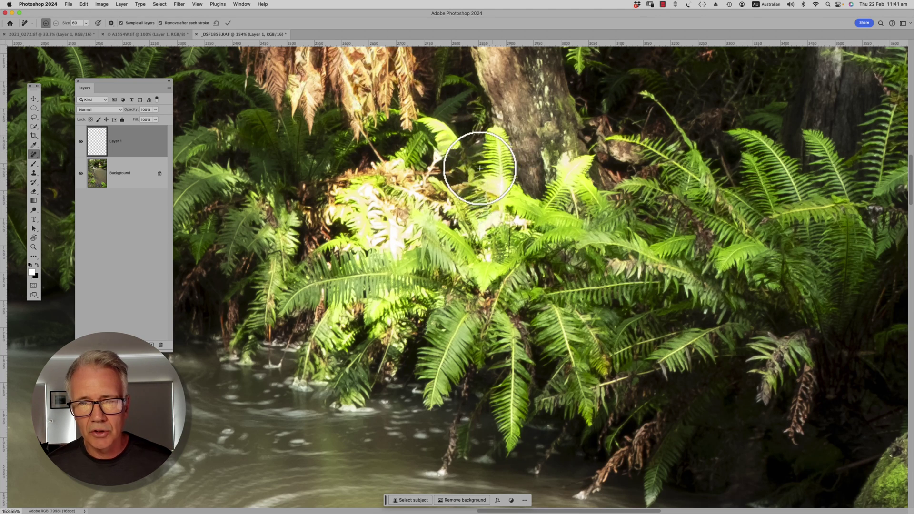
left_click_drag(498, 178, 498, 222)
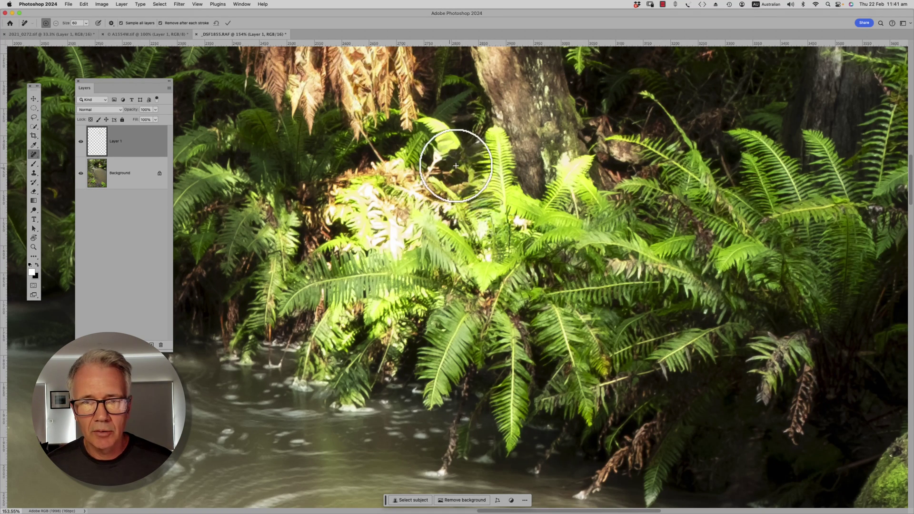
left_click_drag(429, 125, 448, 156)
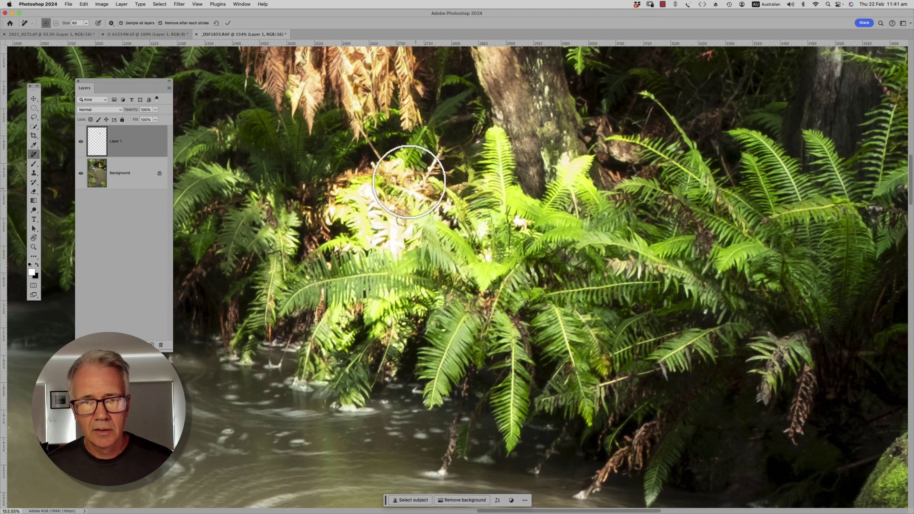
Step: Remove the blown-out patch of undergrowth beside the ferns and the remaining bright spots on the central fern fronds
mouse_move(389, 170)
left_mouse_down()
mouse_move(418, 200)
mouse_move(453, 215)
left_mouse_up()
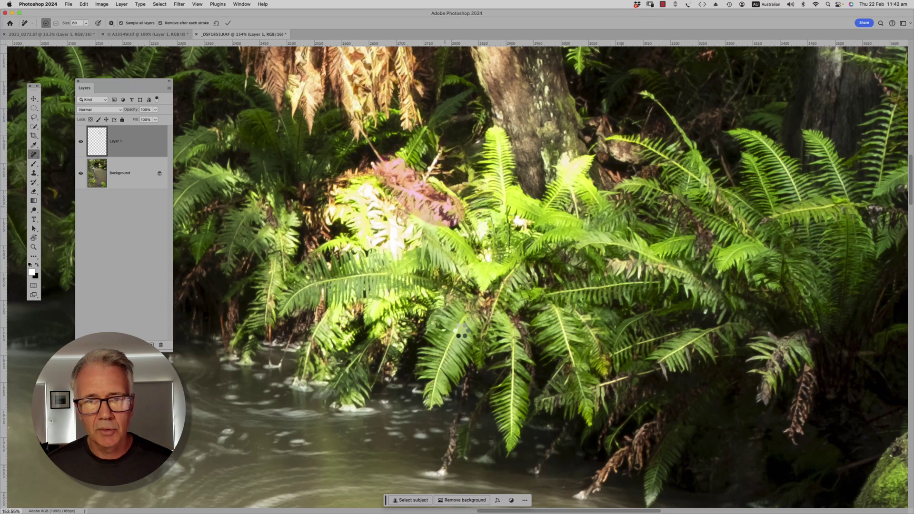
mouse_move(367, 198)
left_mouse_down()
mouse_move(406, 240)
mouse_move(394, 251)
mouse_move(366, 213)
left_mouse_up()
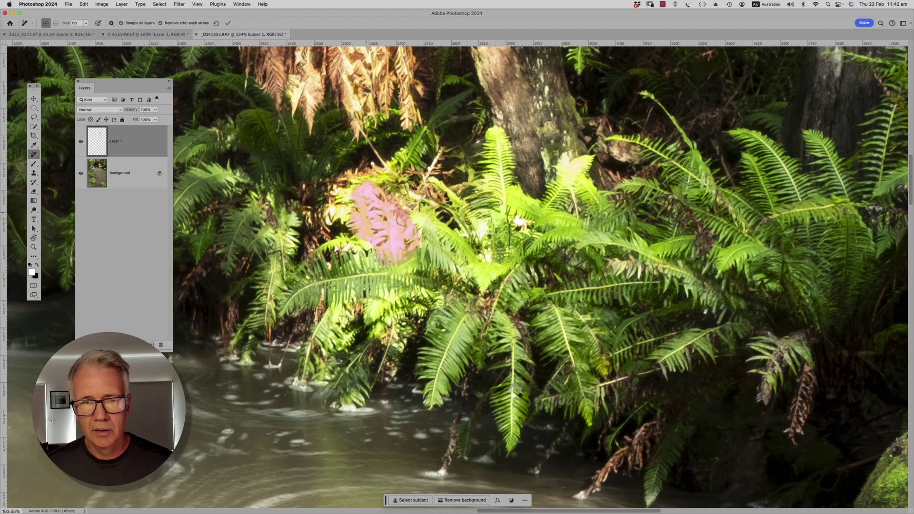
left_click_drag(483, 218, 487, 259)
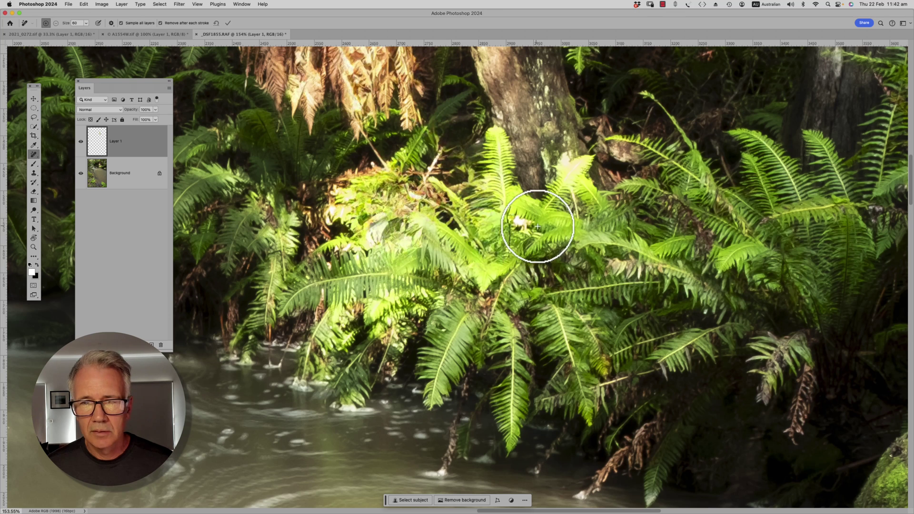
left_click_drag(534, 220, 518, 229)
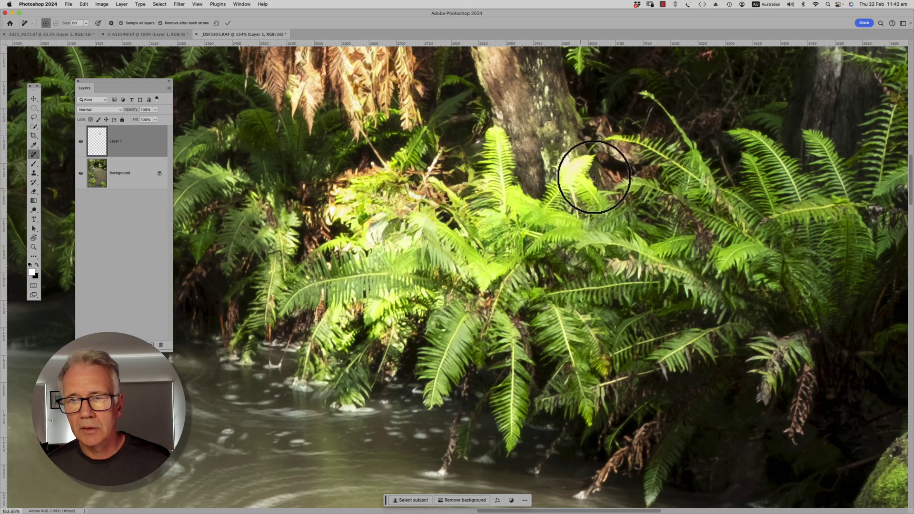
left_click_drag(570, 163, 558, 176)
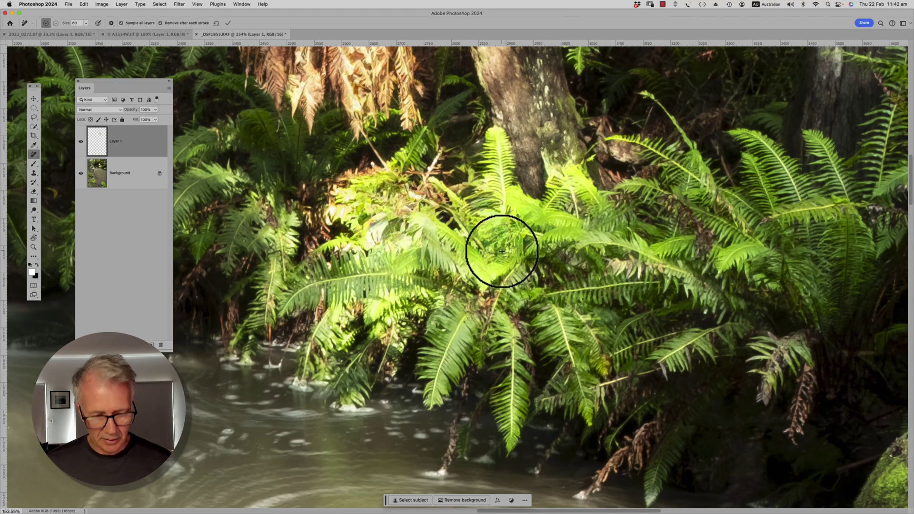
Step: Remove the white sky gaps along the photo's upper edge, around the forked tree and among the branches near the upper-left corner
key("super+0")
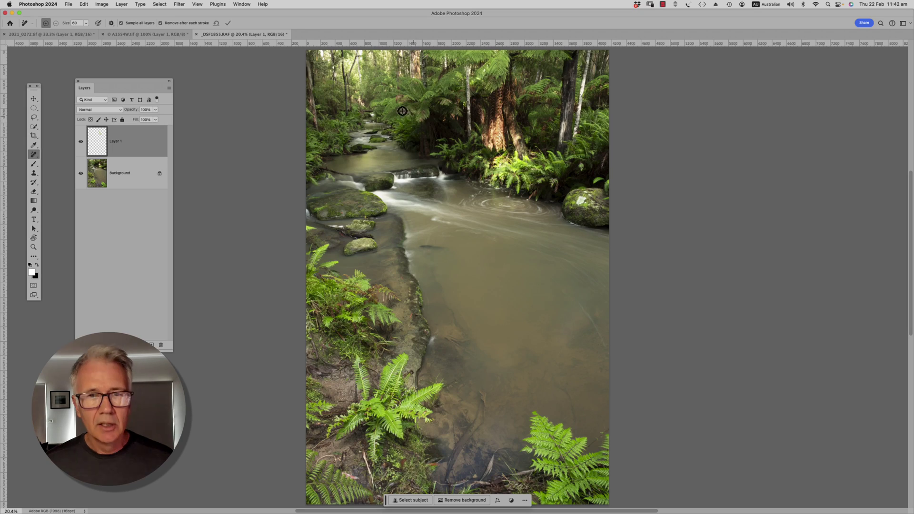
left_click_drag(396, 106, 426, 316)
key("super+equal")
key("super+equal")
key("super+equal")
key("super+equal")
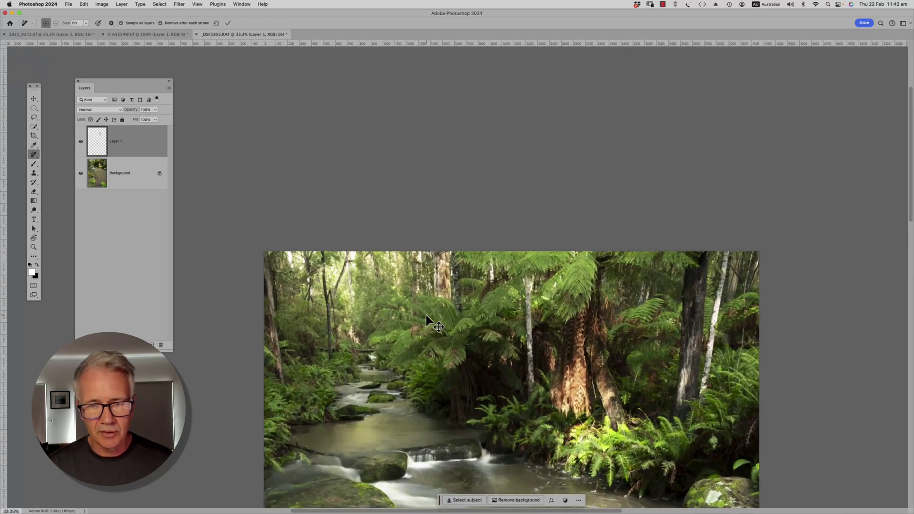
key("super+equal")
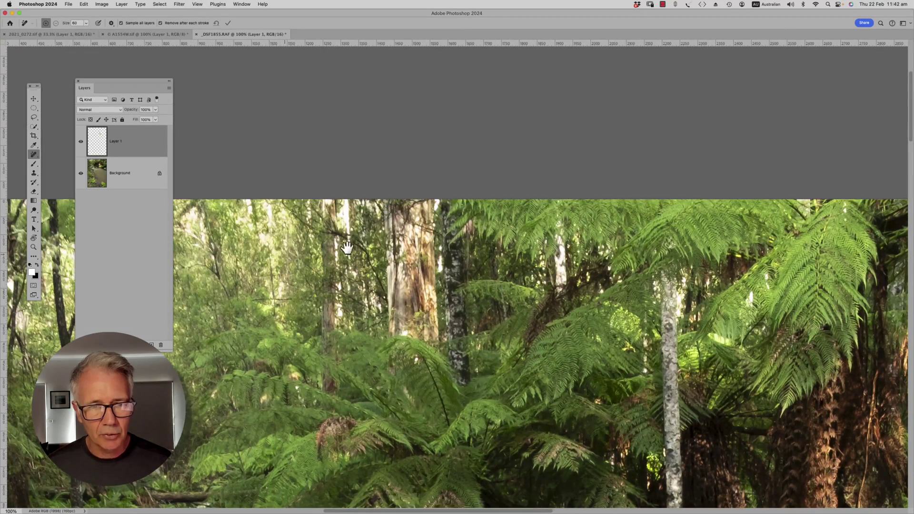
left_click_drag(277, 255, 600, 147)
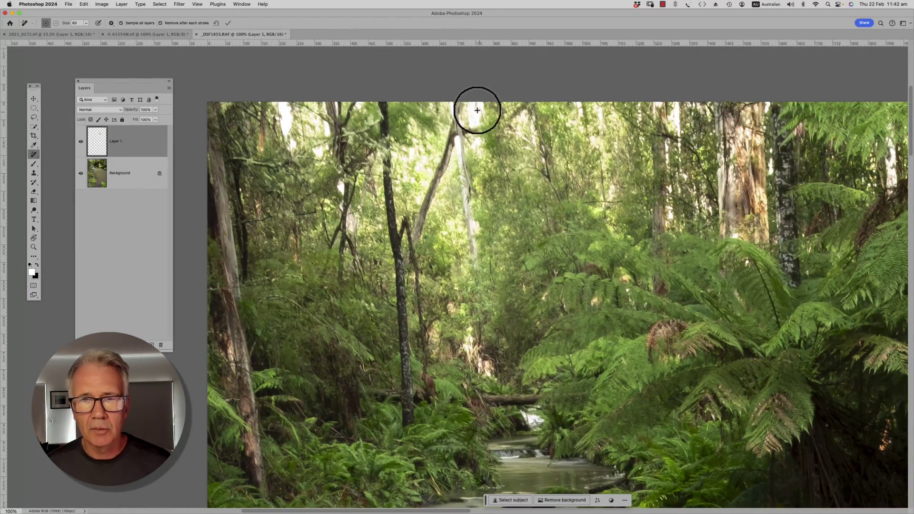
left_click_drag(474, 110, 477, 148)
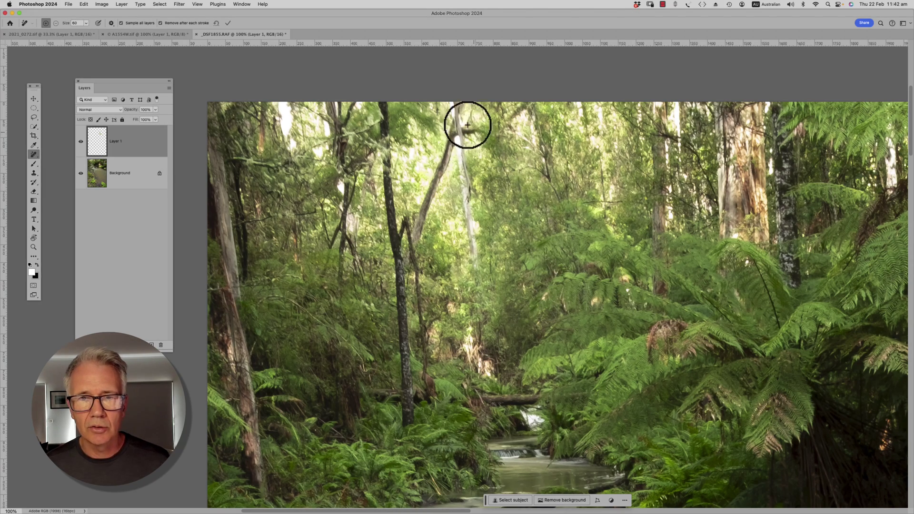
left_click_drag(448, 104, 444, 120)
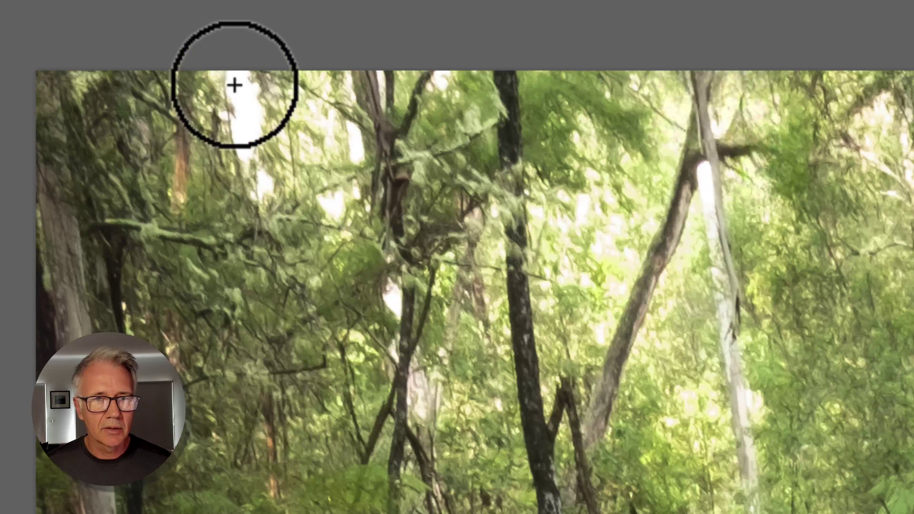
left_click_drag(234, 84, 261, 188)
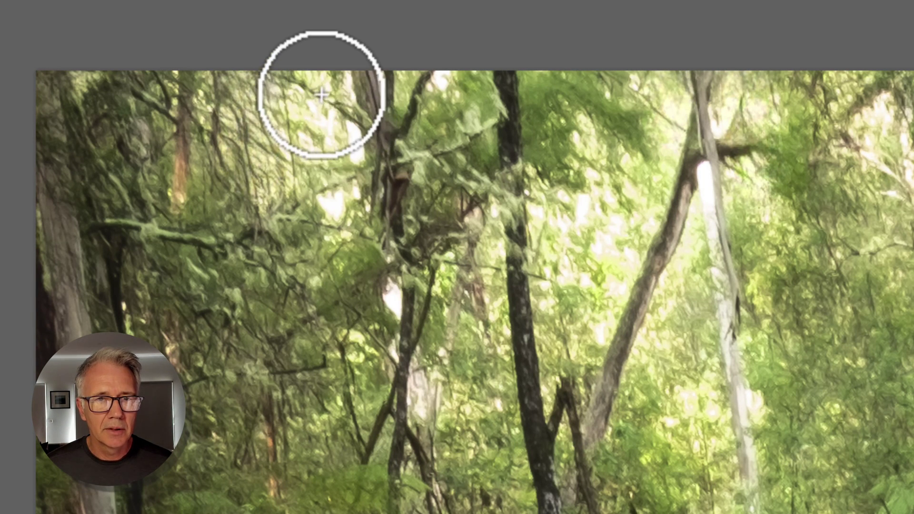
left_click_drag(322, 96, 336, 188)
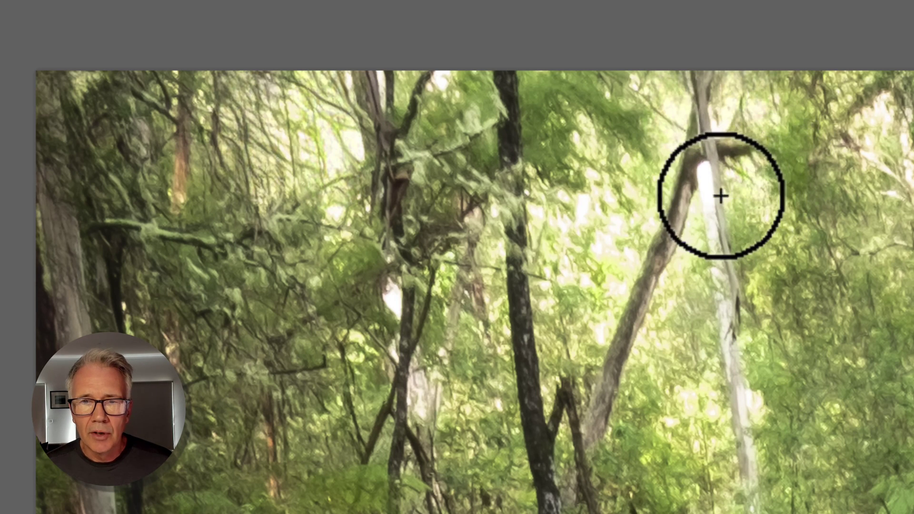
Step: Remove the thin pale trunk beside the leaning tree, and with brush size 25 clean up the bright patches along the leaning trunk's right edge
mouse_move(704, 185)
left_mouse_down()
mouse_move(757, 471)
mouse_move(768, 482)
left_mouse_up()
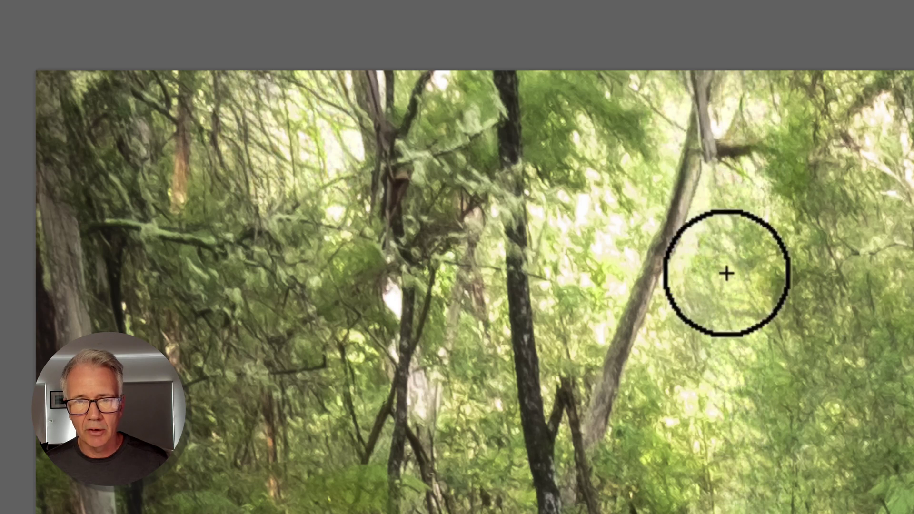
mouse_move(704, 77)
left_mouse_down()
mouse_move(688, 167)
mouse_move(602, 383)
mouse_move(598, 426)
left_mouse_up()
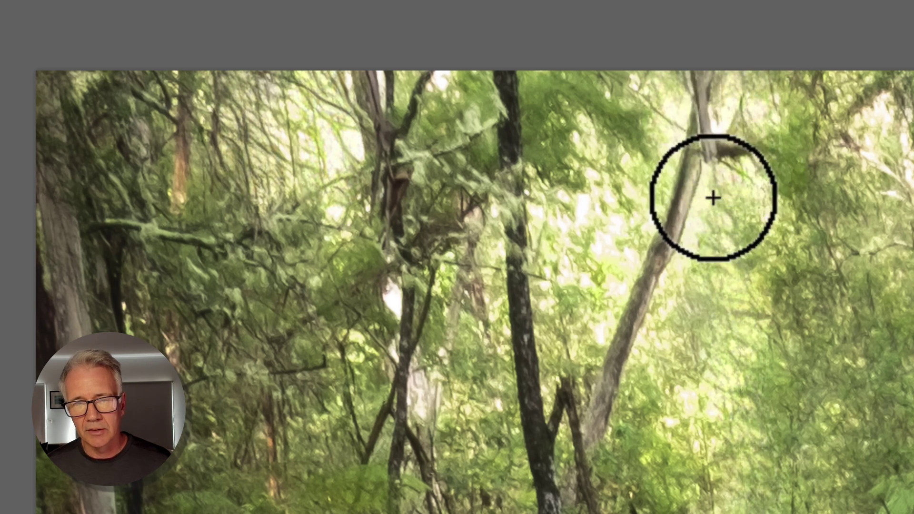
key("z")
left_click(730, 266)
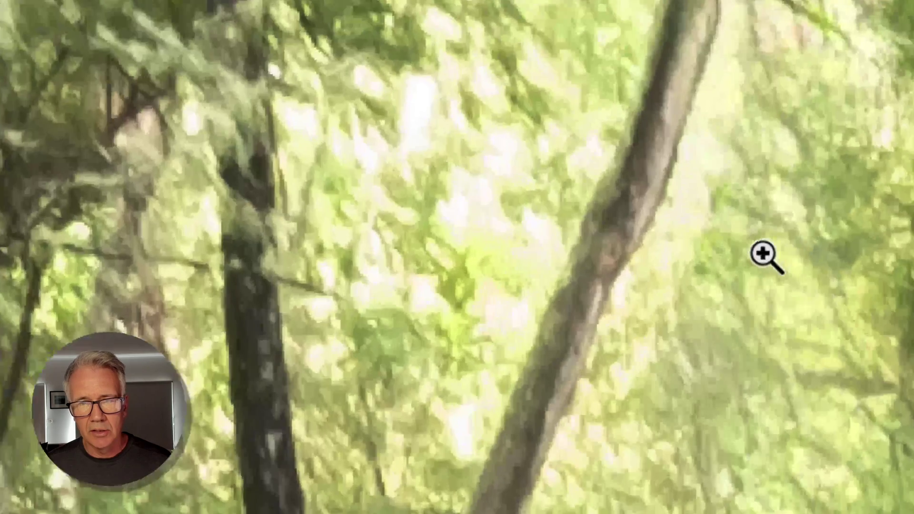
left_click(766, 257)
key("b")
key("bracketleft")
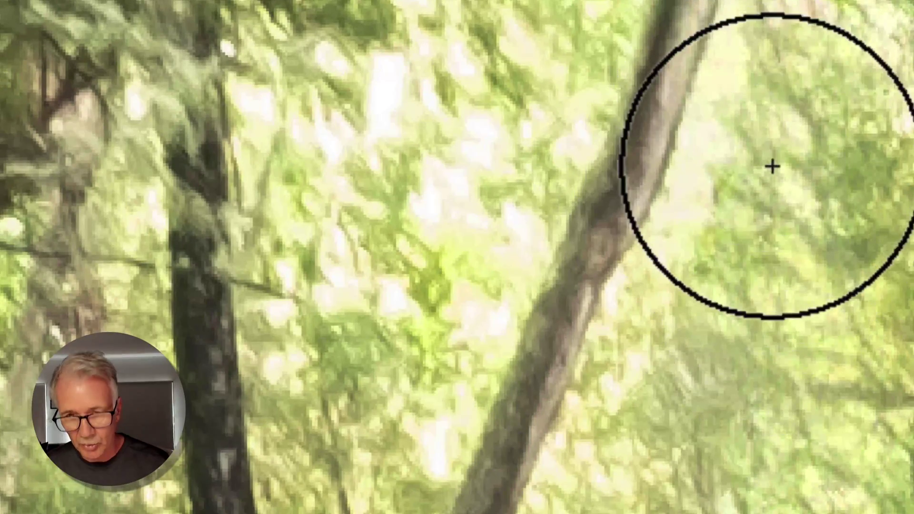
key("bracketleft")
key("bracketleft")
key("bracketleft")
mouse_move(749, 47)
left_mouse_down()
mouse_move(704, 182)
mouse_move(605, 383)
left_mouse_up()
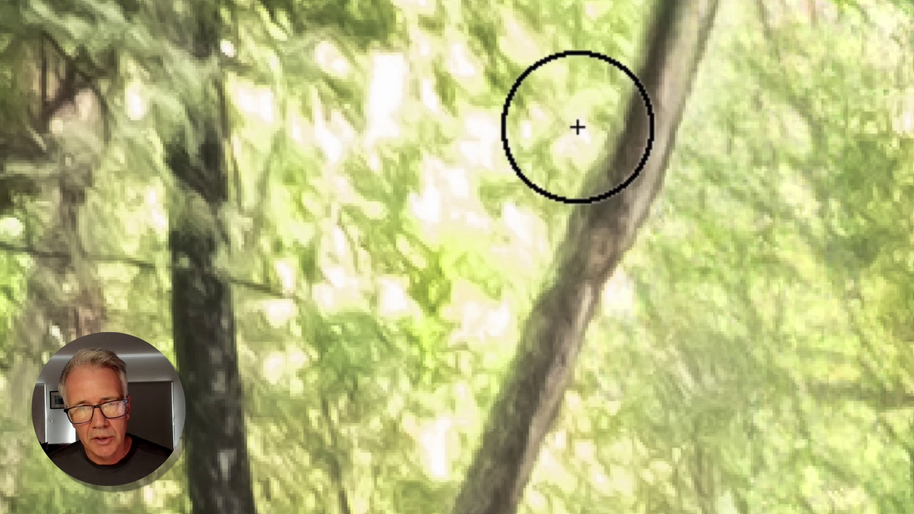
Step: Remove the bright foliage patches between the dark and leaning trunks and the bright spot in the foliage right of them
left_click_drag(578, 128, 547, 173)
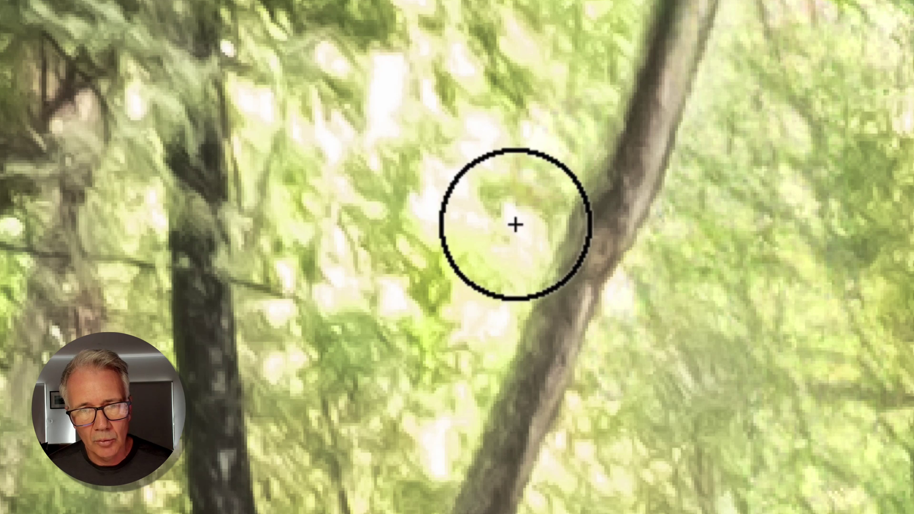
mouse_move(515, 224)
left_mouse_down()
mouse_move(504, 292)
mouse_move(472, 329)
left_mouse_up()
mouse_move(491, 111)
left_mouse_down()
mouse_move(480, 154)
mouse_move(418, 197)
mouse_move(410, 247)
left_mouse_up()
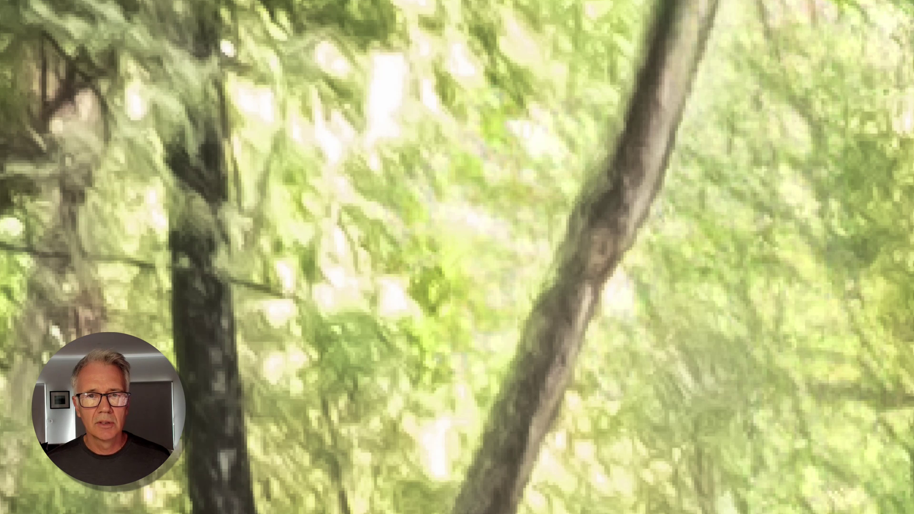
left_click_drag(373, 57, 367, 163)
left_click(255, 92)
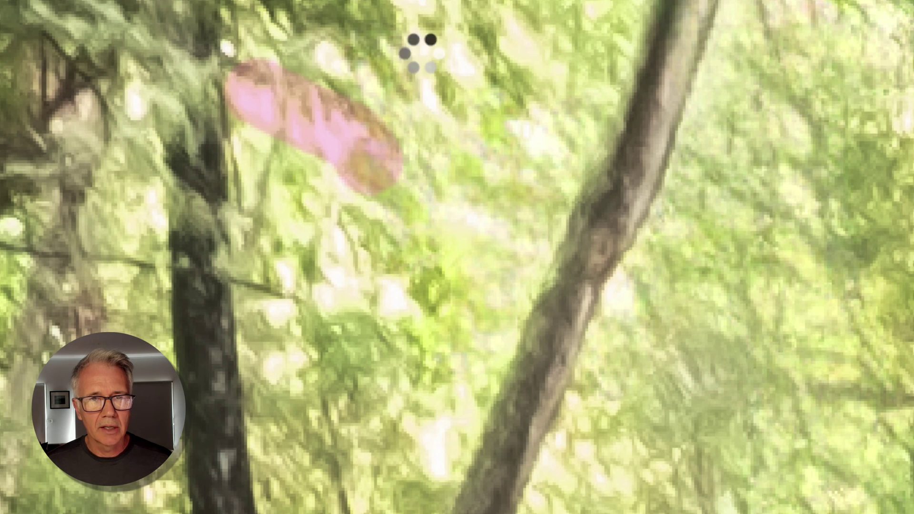
left_click_drag(460, 61, 467, 96)
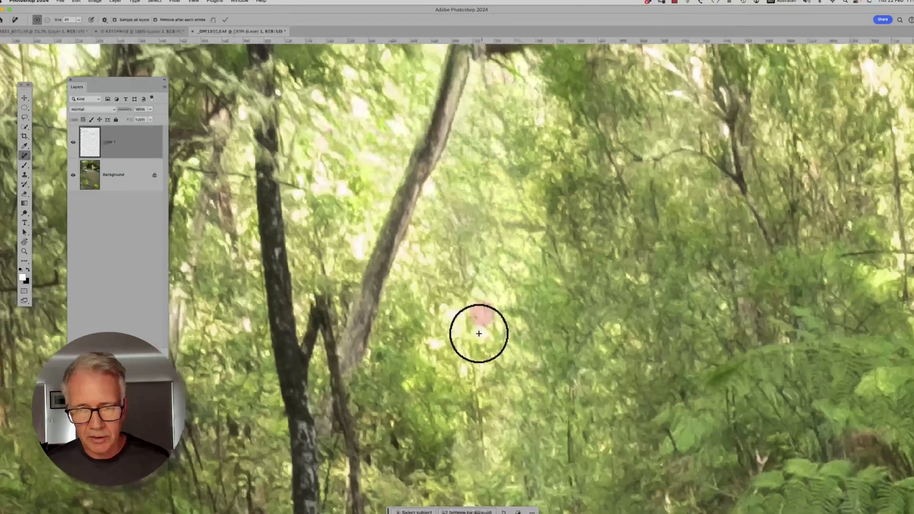
mouse_move(479, 333)
left_mouse_down()
mouse_move(448, 310)
mouse_move(442, 331)
mouse_move(421, 344)
left_mouse_up()
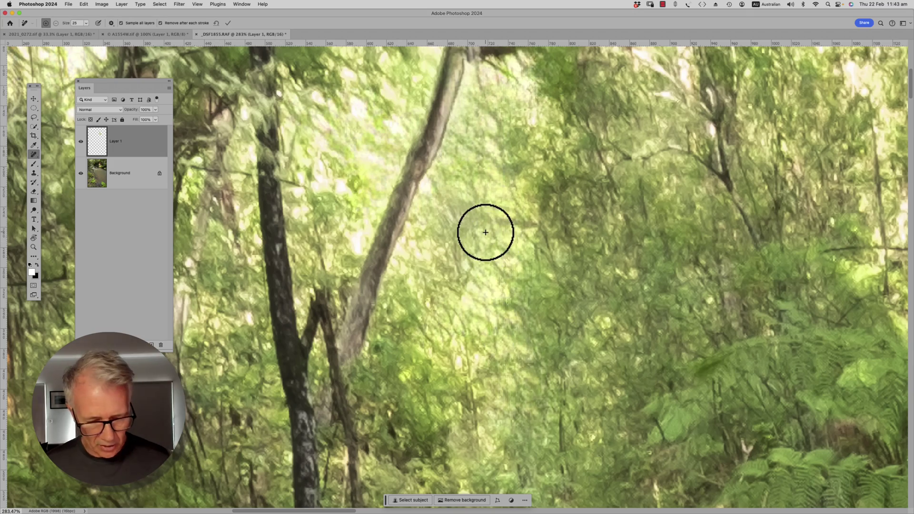
key("super+minus")
key("super+0")
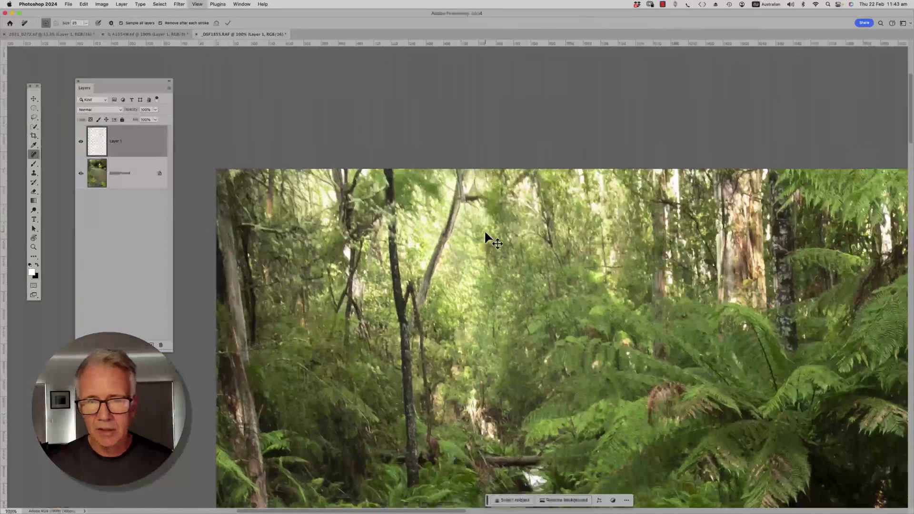